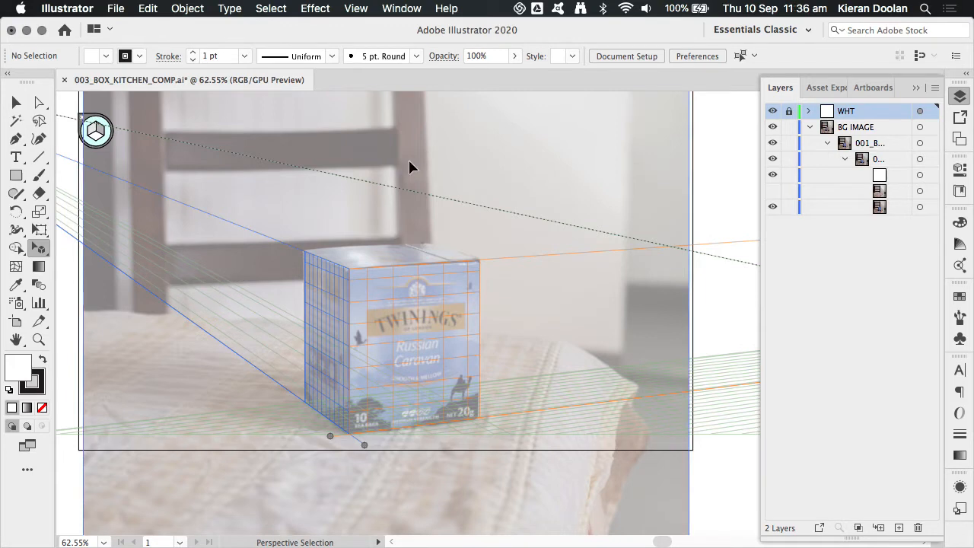
# - Create a new layer at the top of the stack and place L SIDE 4_DIVIDED.svg on the canvas above the box
pyautogui.click(900, 528)
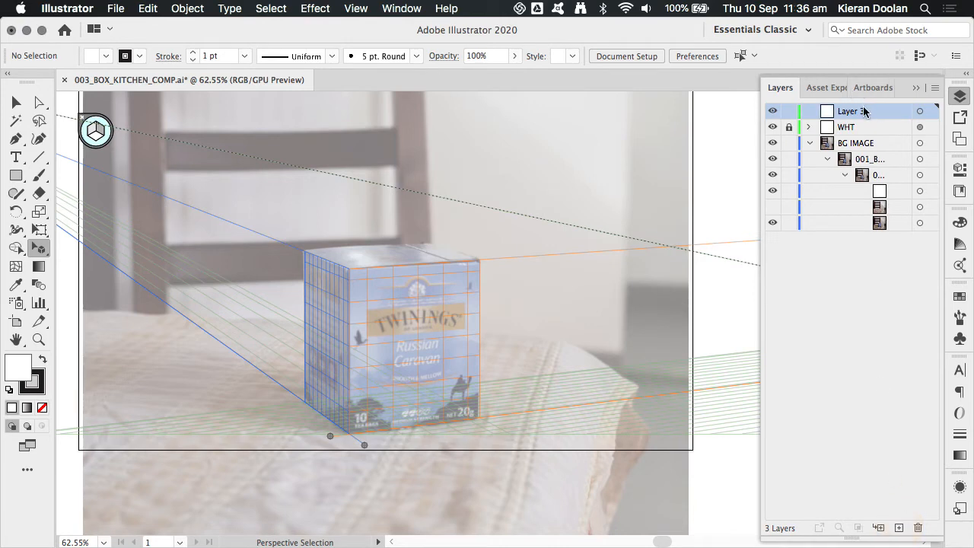
pyautogui.click(117, 8)
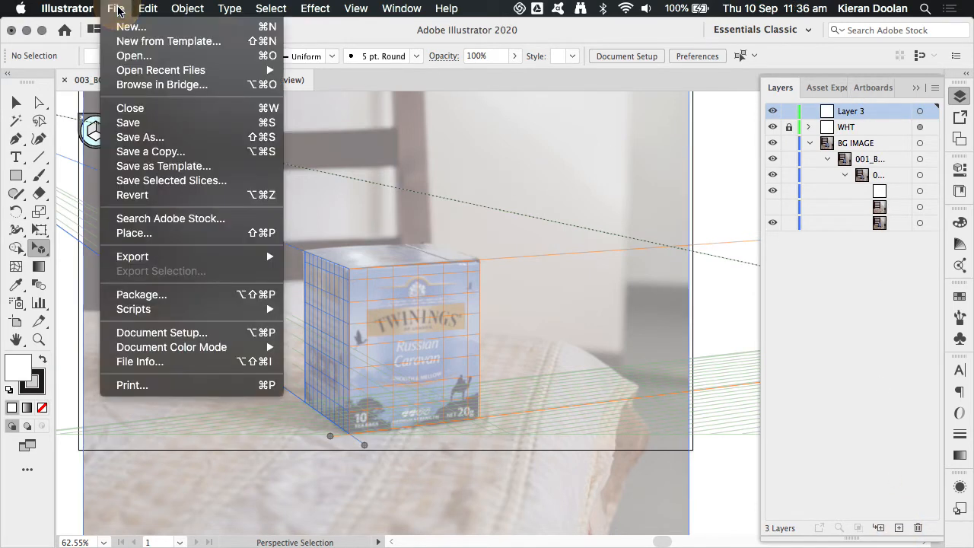
pyautogui.click(132, 233)
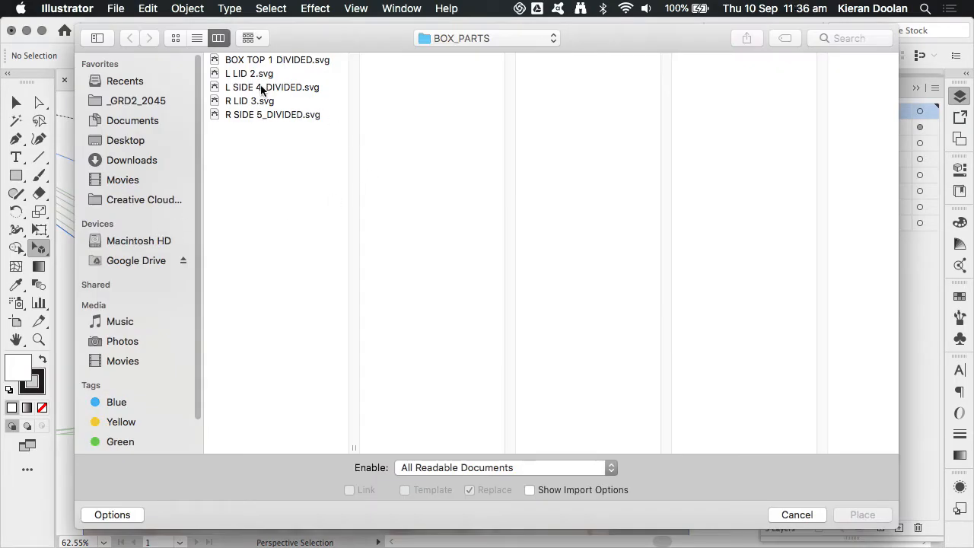
pyautogui.click(258, 87)
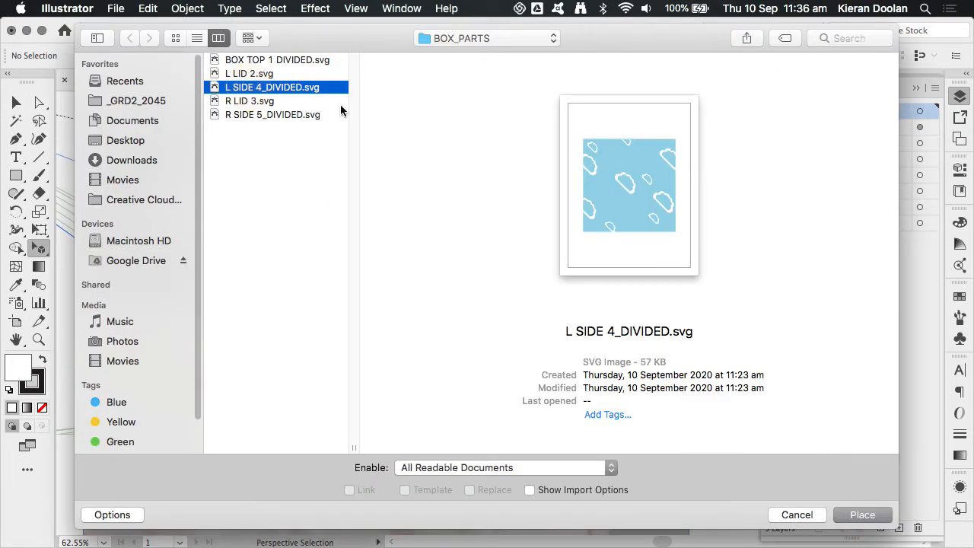
pyautogui.click(859, 515)
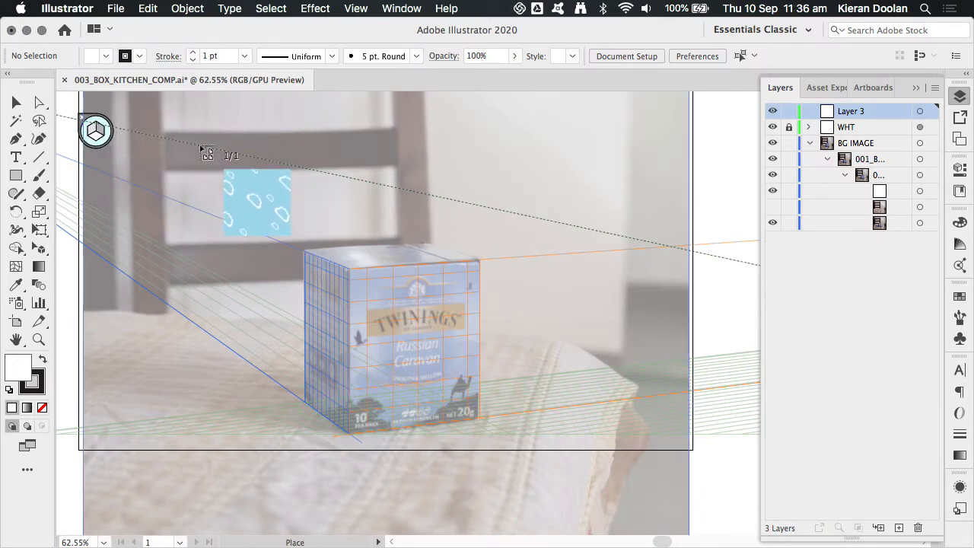
pyautogui.click(239, 124)
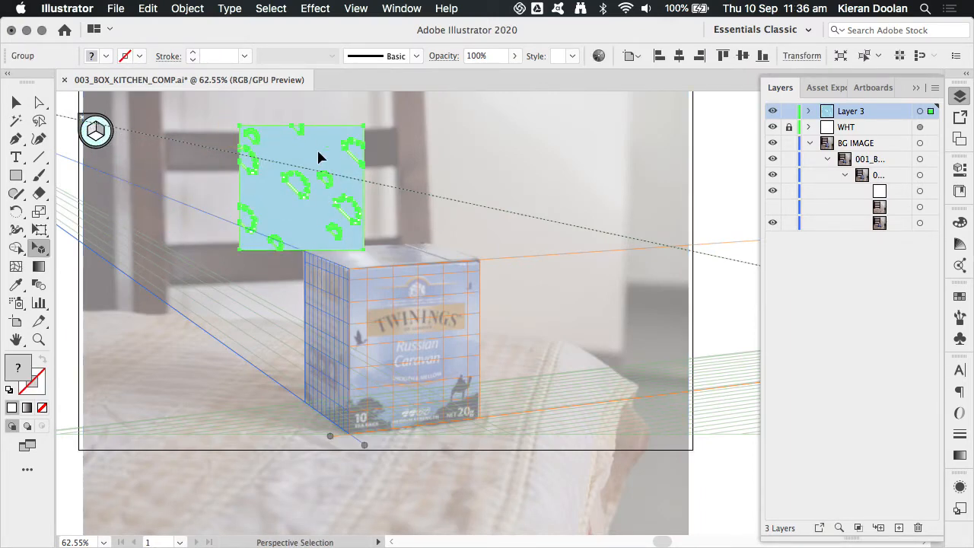
# - Attach the cloud artwork to the left perspective grid plane, aligning its upper right corner with the box's front vertical edge
pyautogui.click(40, 250)
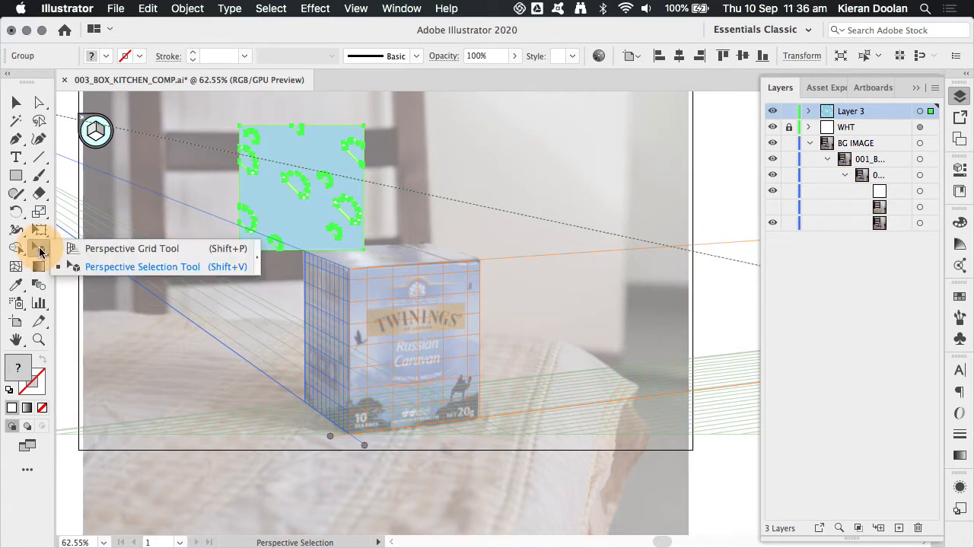
pyautogui.click(109, 268)
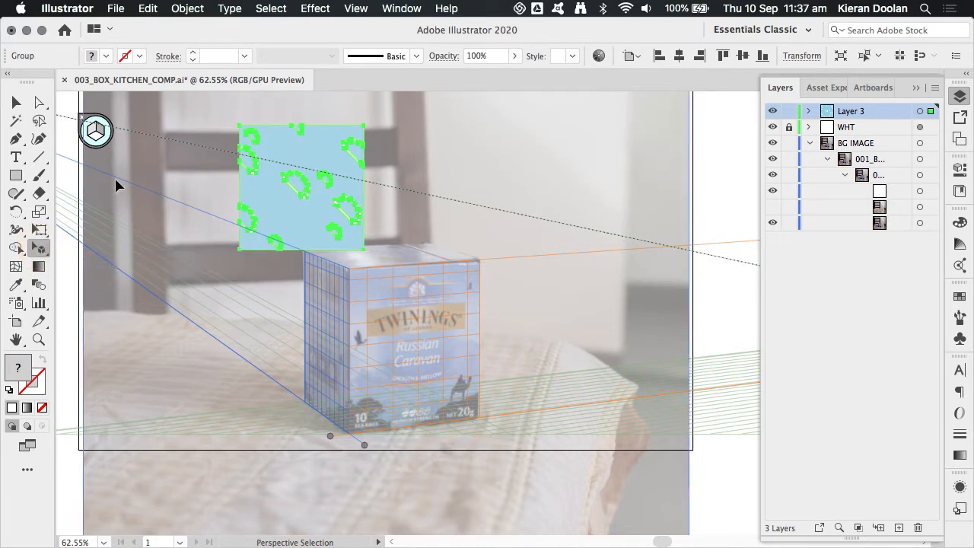
pyautogui.click(91, 134)
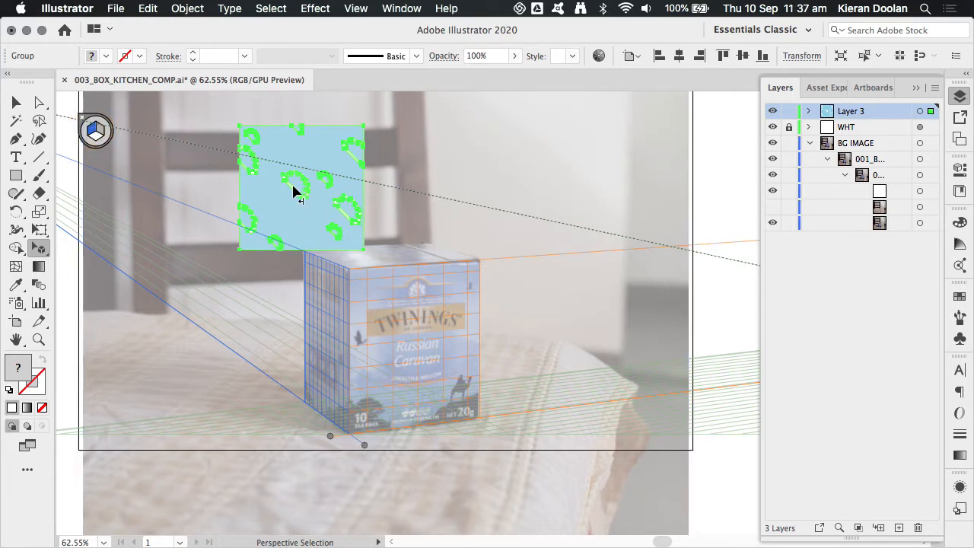
pyautogui.moveTo(296, 187); pyautogui.dragTo(338, 325)
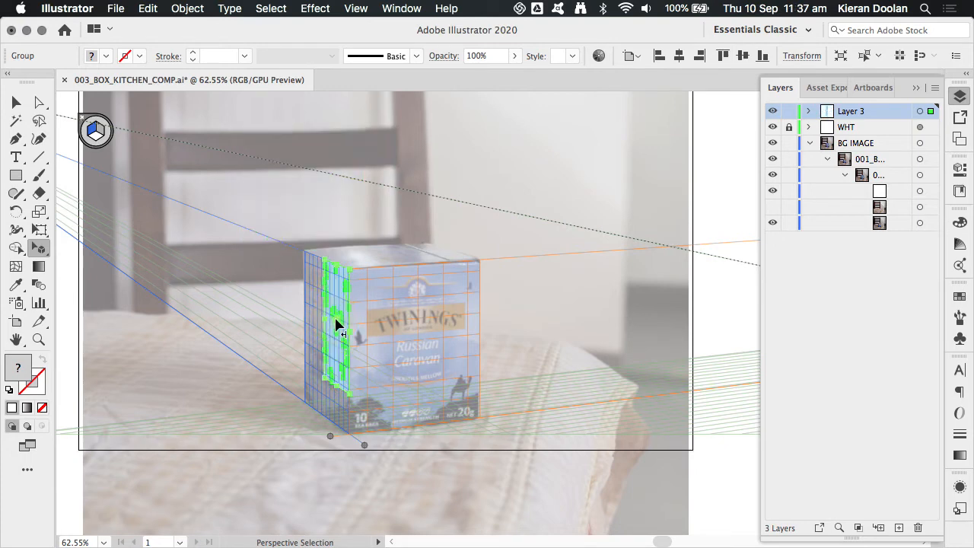
# - Scale the left-side cloud artwork in perspective so it covers the whole left face of the box
pyautogui.scroll(5, 338, 325)
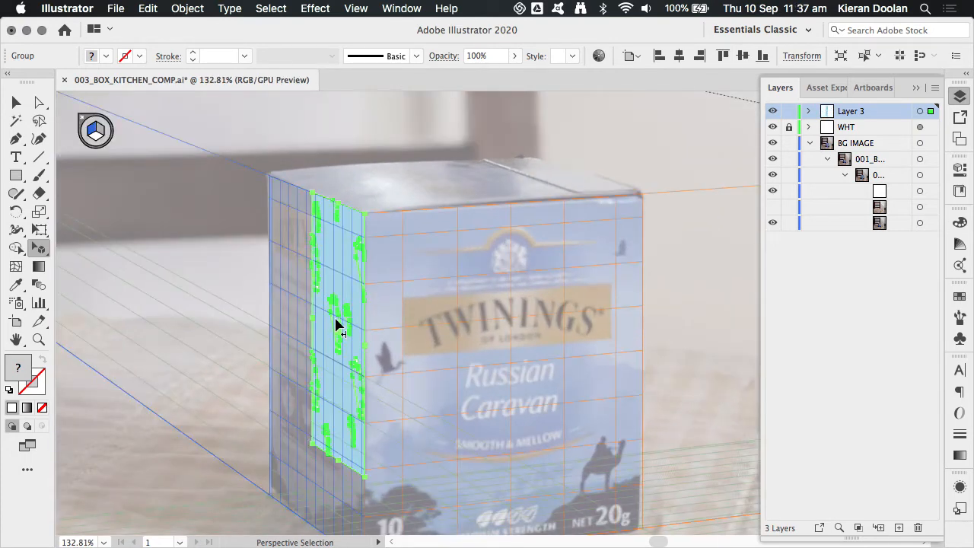
pyautogui.moveTo(313, 365); pyautogui.dragTo(411, 282)
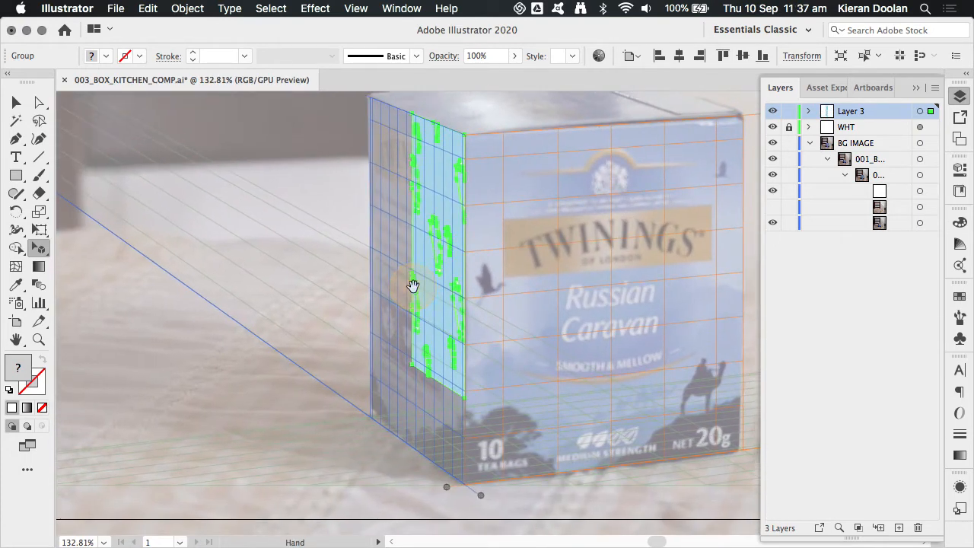
pyautogui.moveTo(412, 366); pyautogui.dragTo(371, 424)
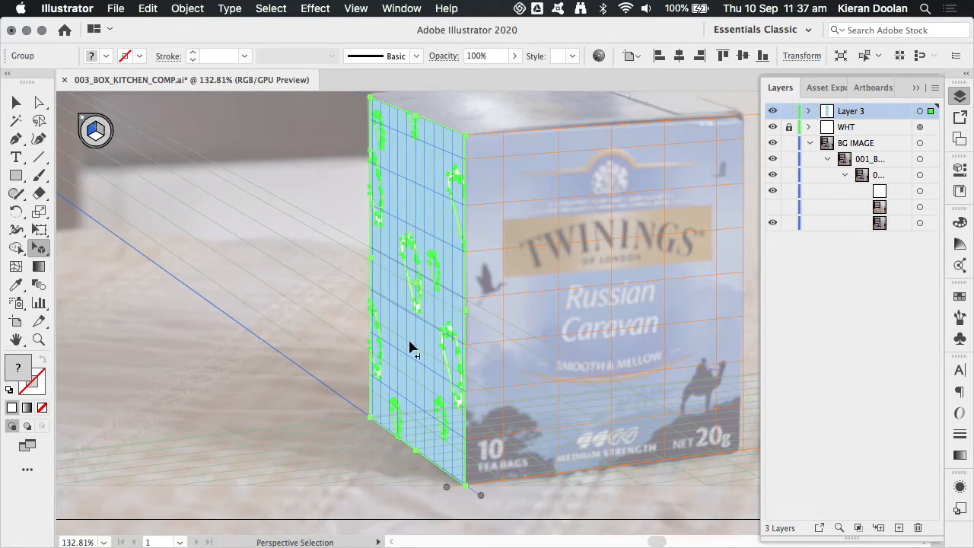
# - Make the right perspective grid plane active and place R SIDE 5_DIVIDED.svg on the canvas above the box
pyautogui.hscroll(5, 538, 304)
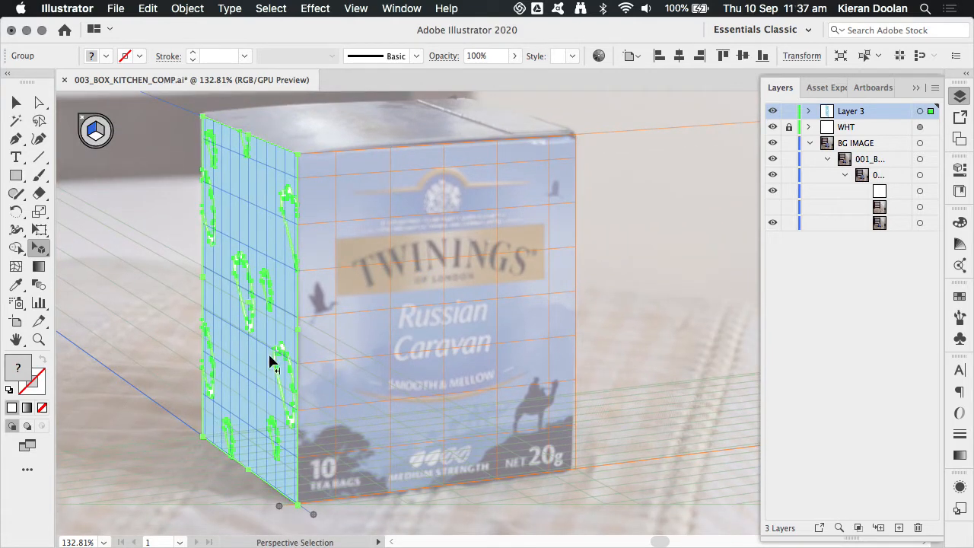
pyautogui.scroll(-5, 271, 362)
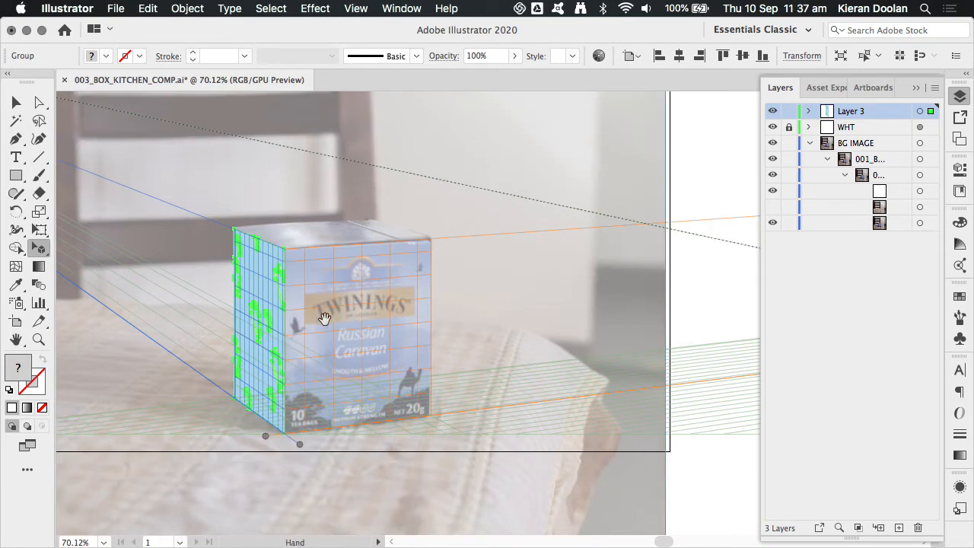
pyautogui.moveTo(322, 315); pyautogui.dragTo(387, 315)
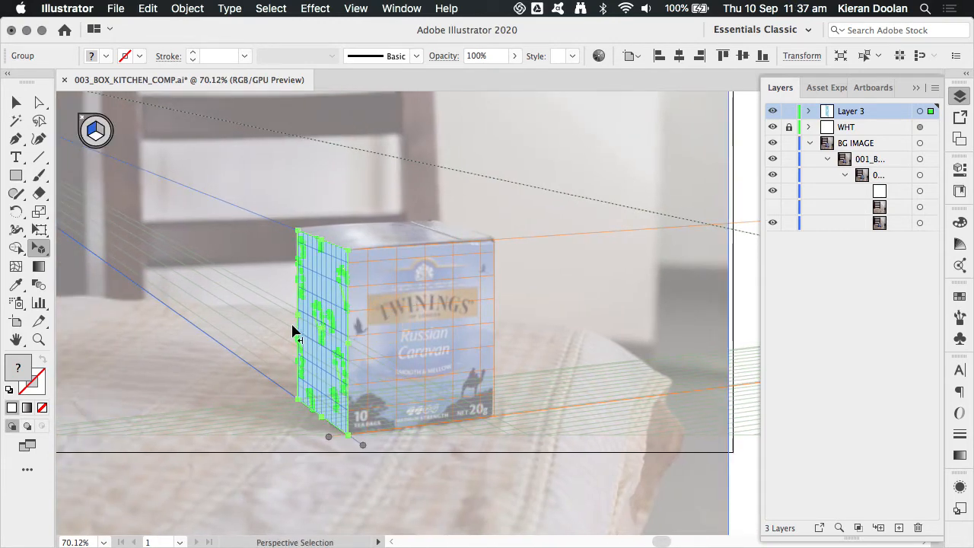
pyautogui.click(99, 131)
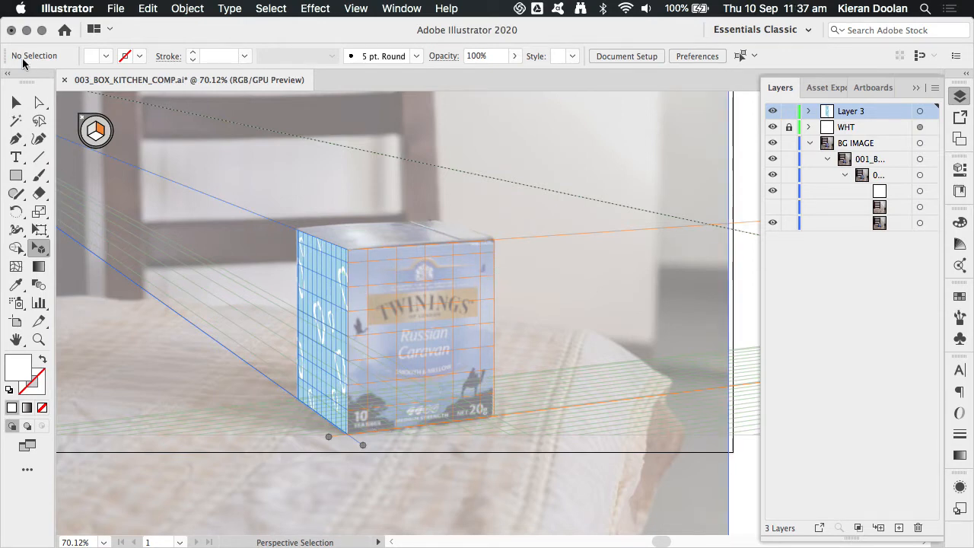
pyautogui.click(108, 8)
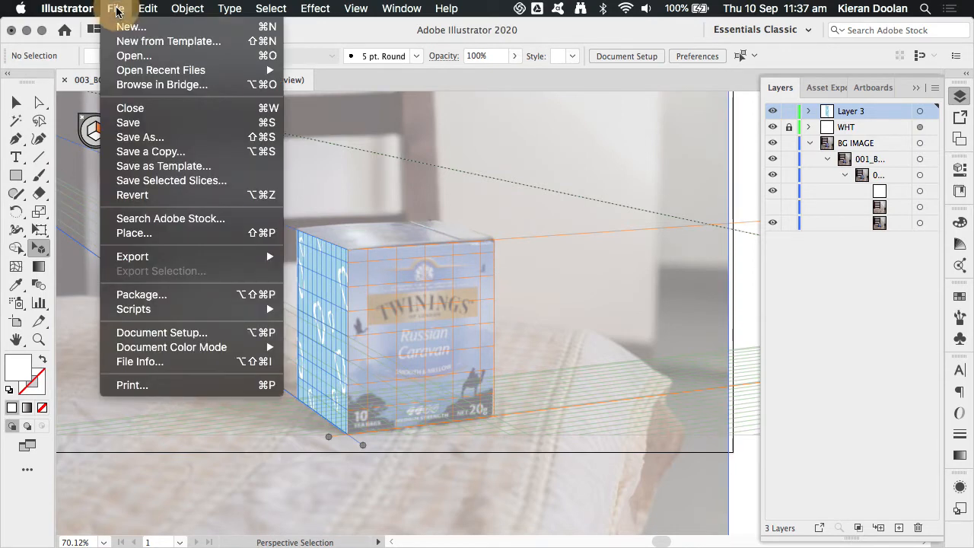
pyautogui.click(125, 235)
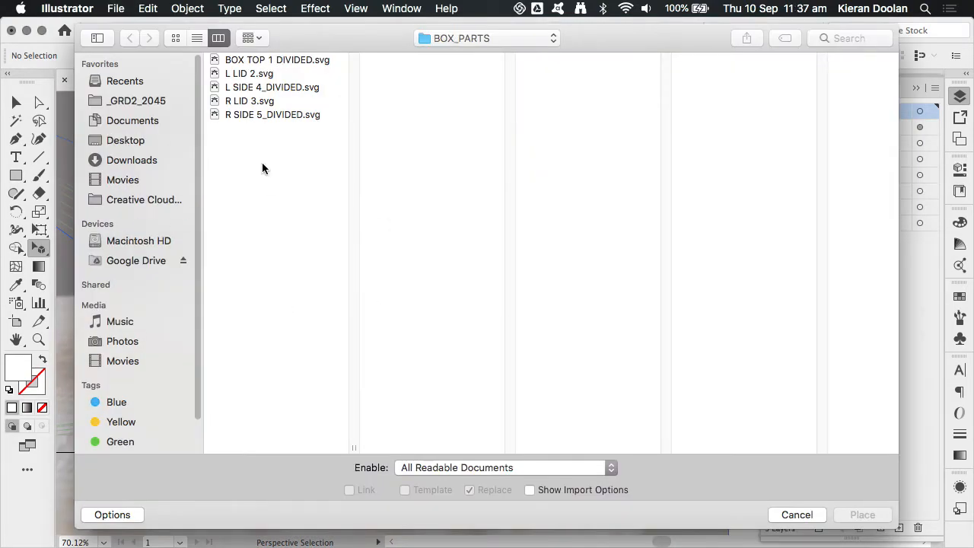
pyautogui.click(249, 115)
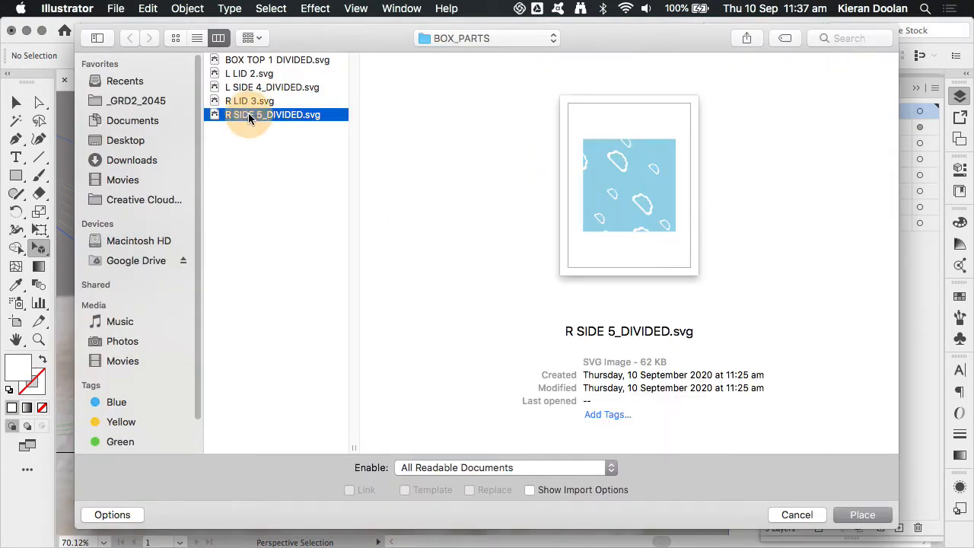
pyautogui.click(861, 513)
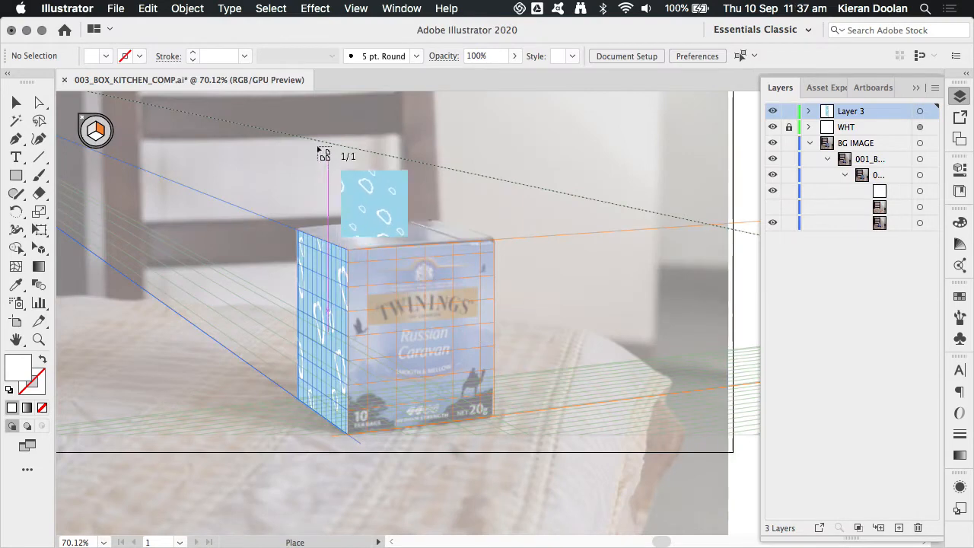
pyautogui.click(323, 155)
# - Attach the new cloud artwork to the right grid plane, scale it to cover the box's right face, and deselect it
pyautogui.moveTo(374, 191); pyautogui.dragTo(424, 291)
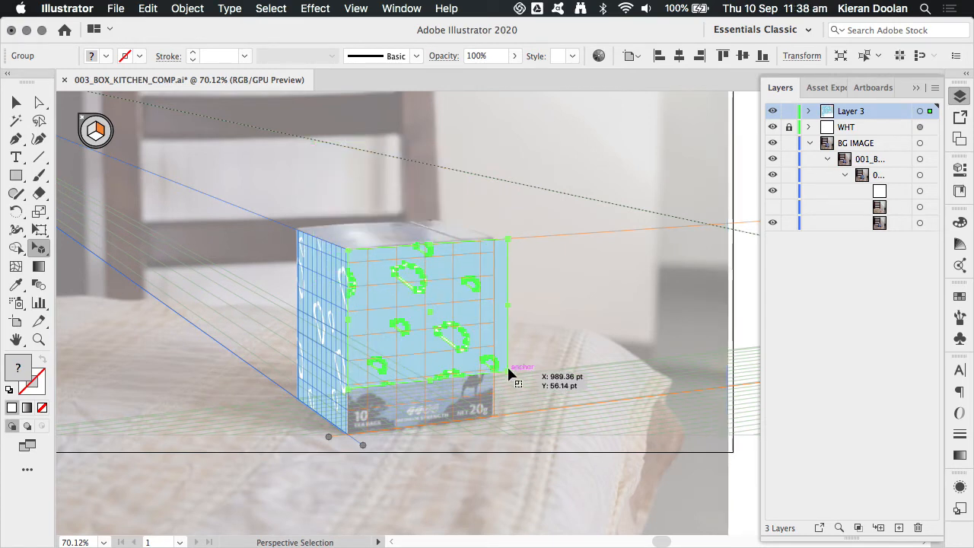
pyautogui.moveTo(510, 373); pyautogui.dragTo(493, 422)
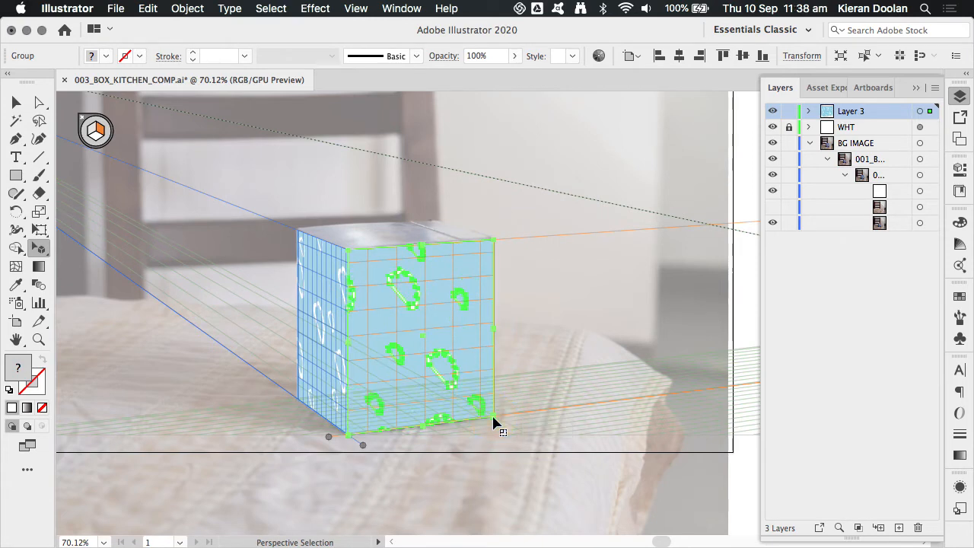
pyautogui.click(18, 105)
pyautogui.click(183, 415)
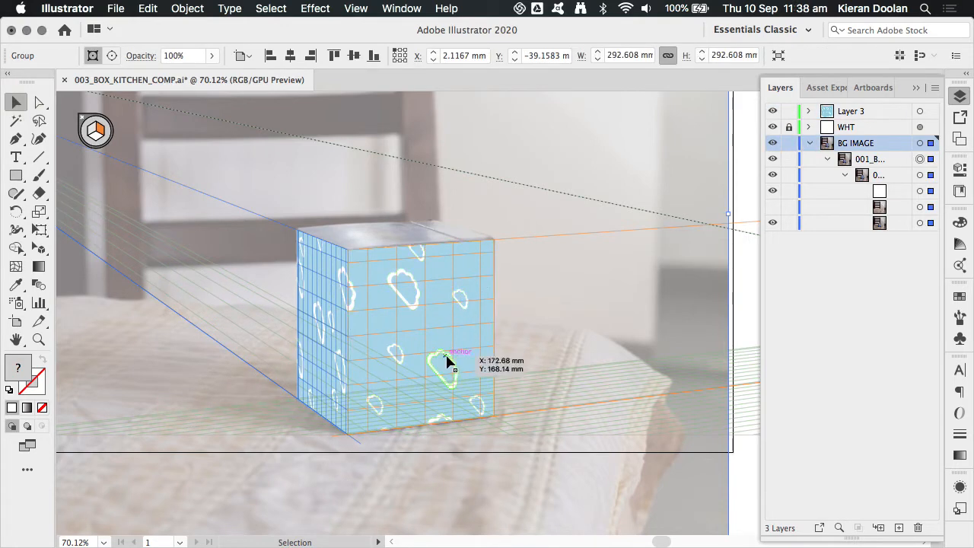
# - Nudge the right-face cloud artwork one increment left and one down to line up its clouds with the left face at the shared edge
pyautogui.press('space')
pyautogui.moveTo(366, 339); pyautogui.dragTo(398, 341)
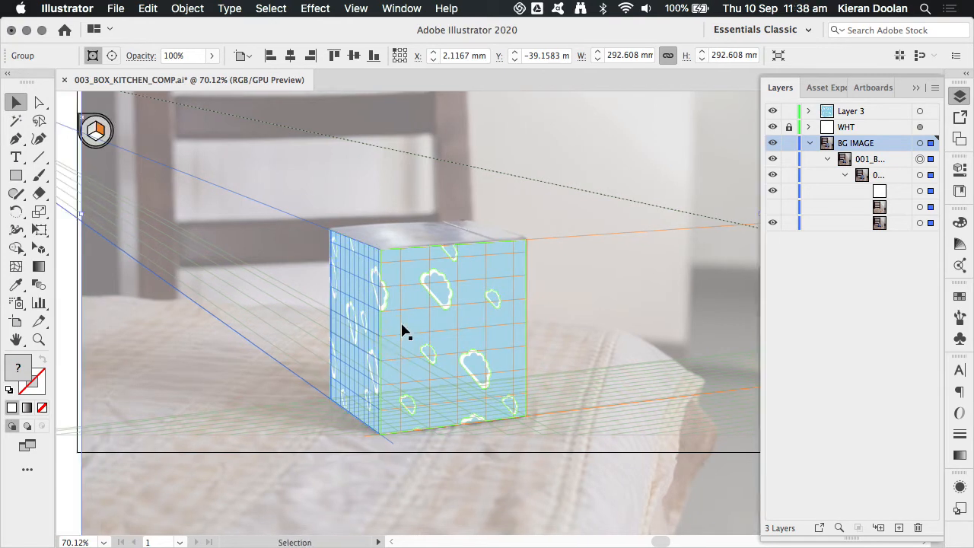
pyautogui.scroll(5, 392, 308)
pyautogui.scroll(3, 392, 308)
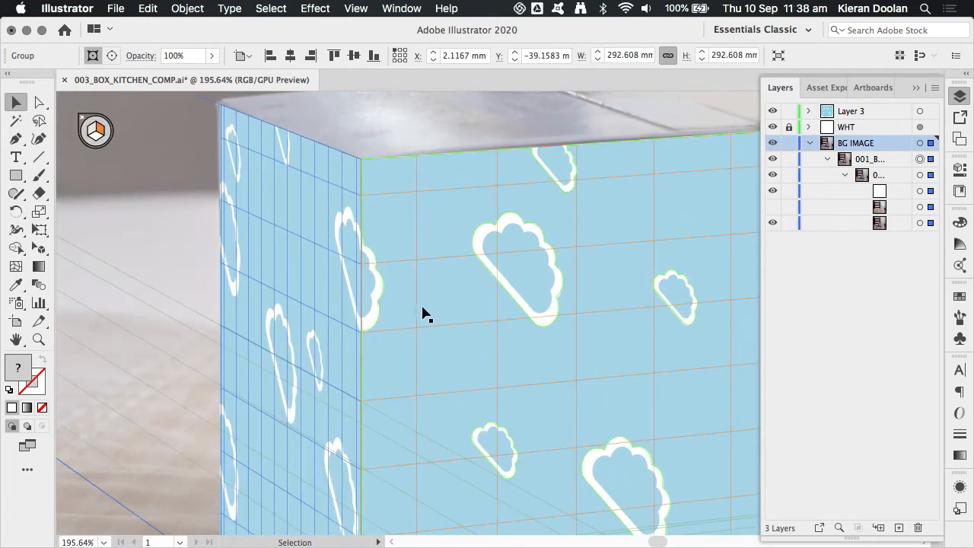
pyautogui.click(458, 321)
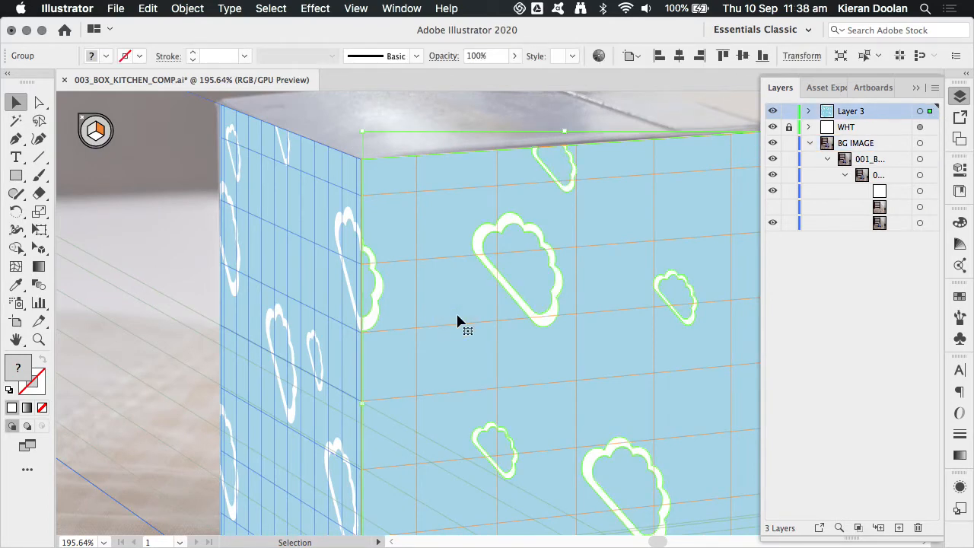
pyautogui.press('Left')
pyautogui.press('Down')
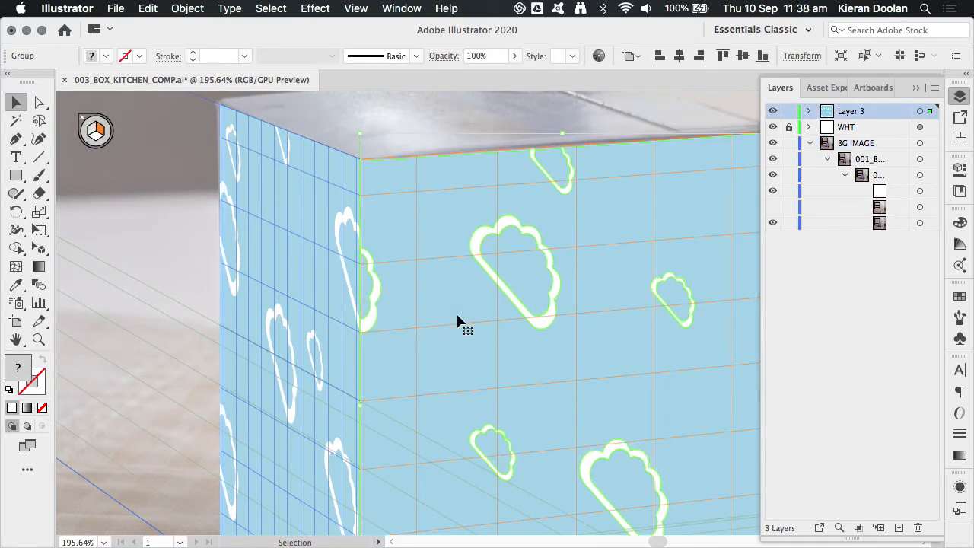
# - Deselect the artwork and hide the perspective grid to examine the seam between the two faces, then show the grid again
pyautogui.click(191, 272)
pyautogui.press('space')
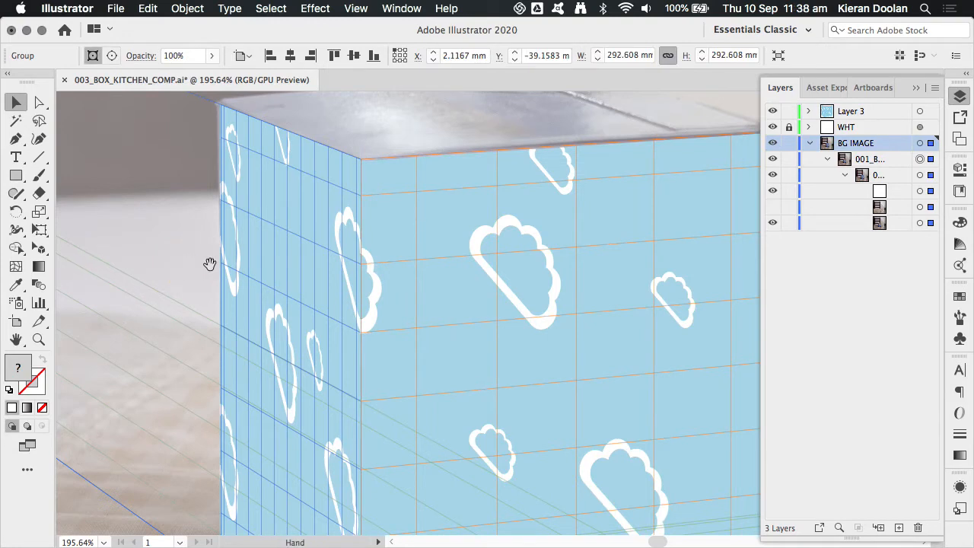
pyautogui.press('space')
pyautogui.moveTo(357, 312); pyautogui.dragTo(360, 312)
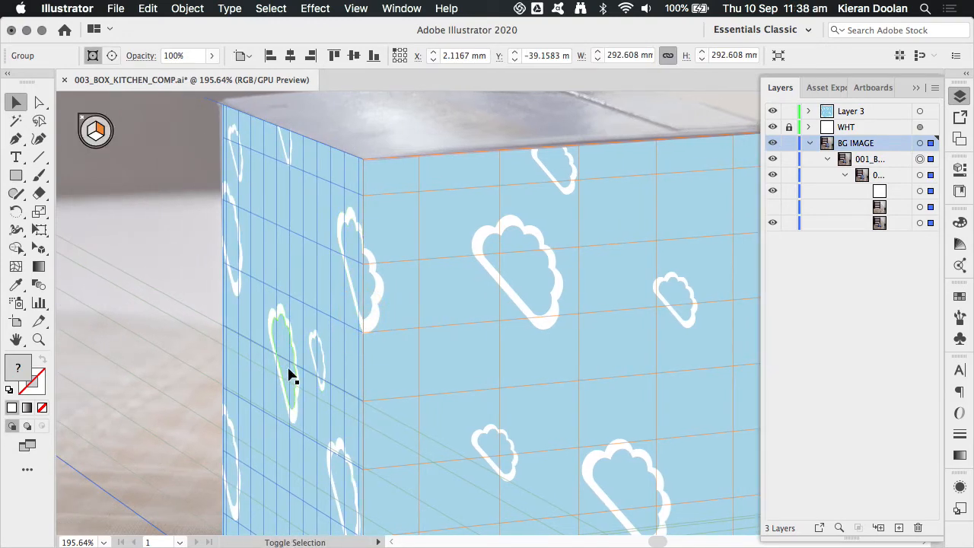
pyautogui.press('super+shift+i')
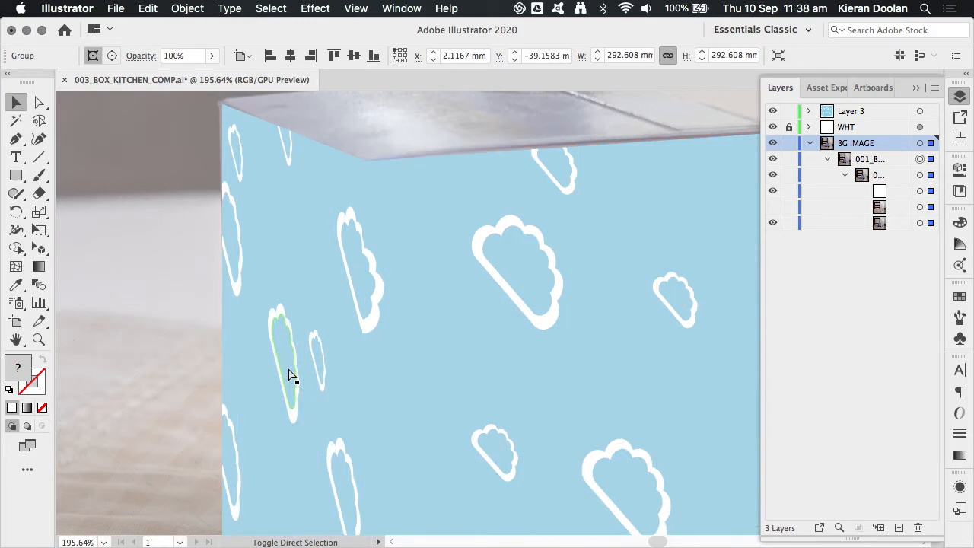
pyautogui.press('super+shift+i')
# - Reselect the right-face artwork and fine-tune its alignment at the seam with small nudges, leaving it one increment higher
pyautogui.click(475, 380)
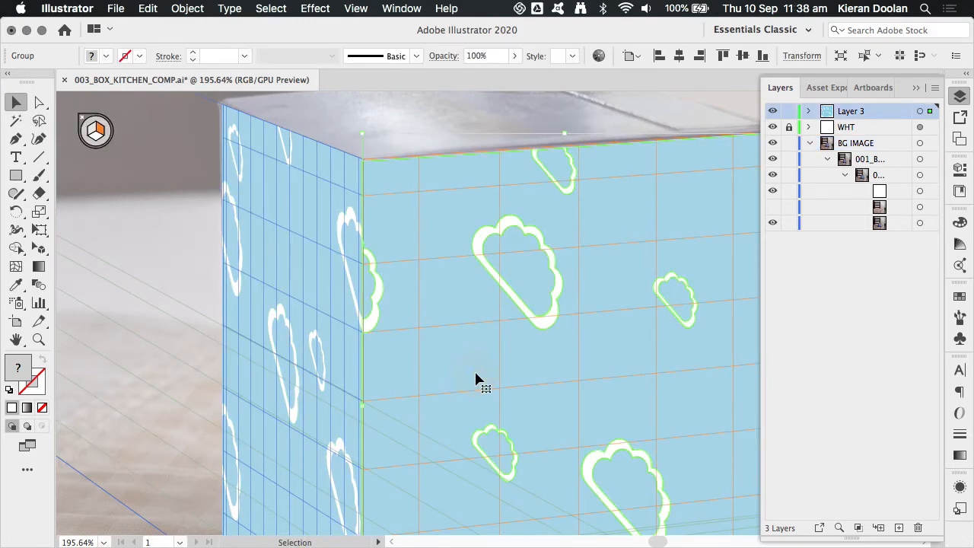
pyautogui.press('Right')
pyautogui.press('Up')
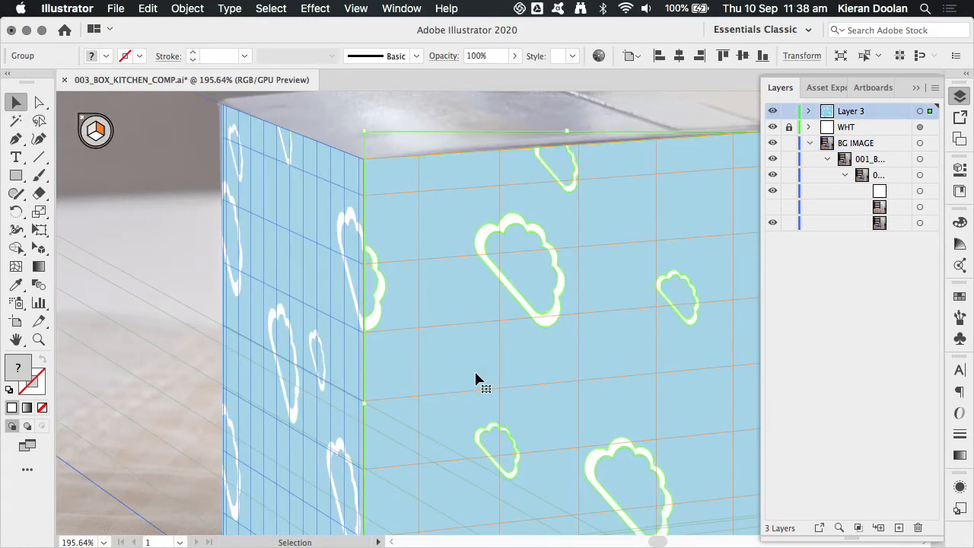
pyautogui.press('Down')
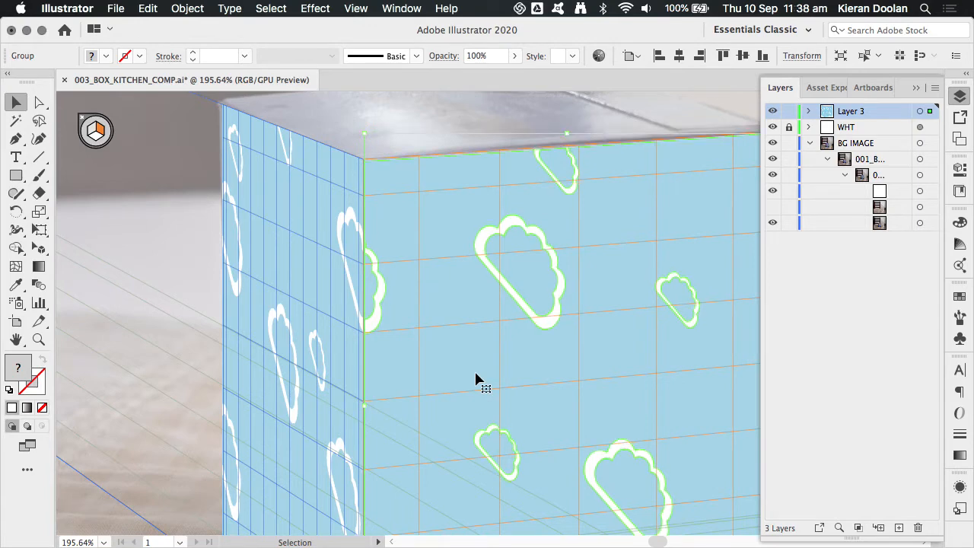
pyautogui.press('Left')
pyautogui.press('Up')
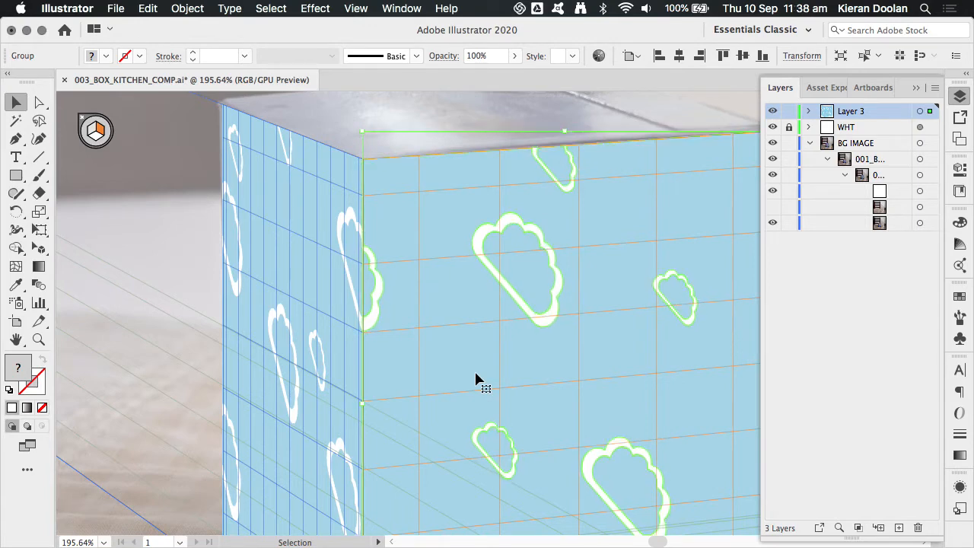
# - Hide the perspective grid and deselect the right-face artwork to check how the clouds join across the corner, then restore the grid
pyautogui.press('shift+super+i')
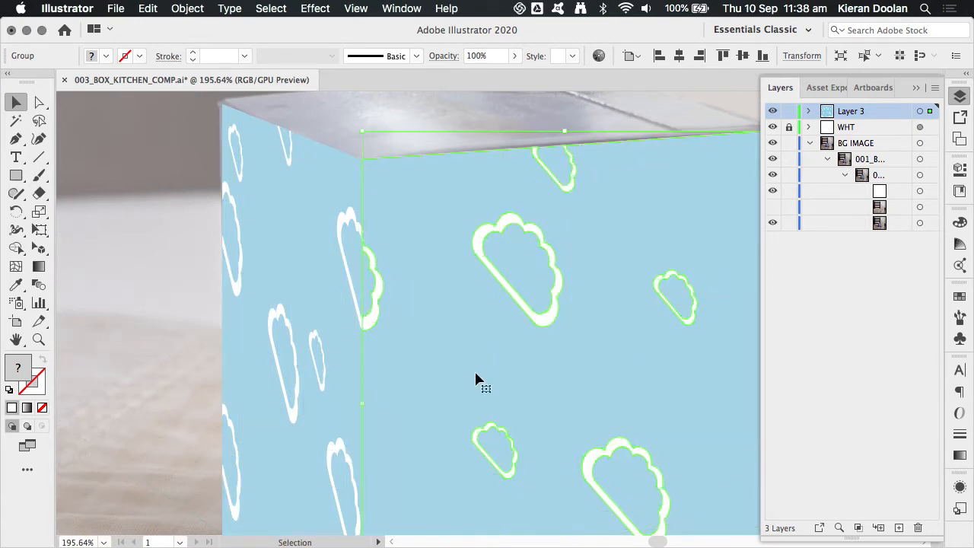
pyautogui.click(175, 294)
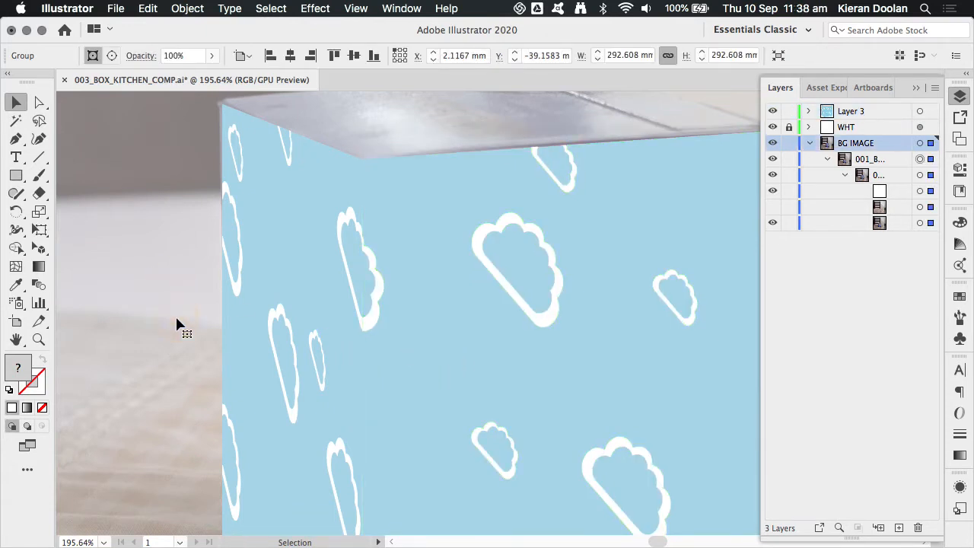
pyautogui.press('shift+super+i')
# - Stretch the right-face artwork slightly wider to meet the box's outer right edge, then deselect it and check the fit without the grid
pyautogui.scroll(-3, 521, 344)
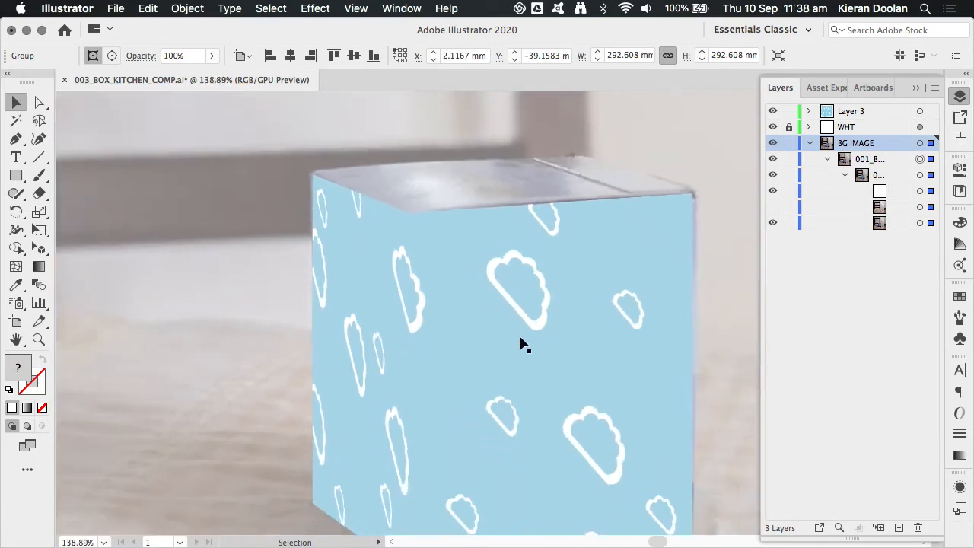
pyautogui.scroll(-2, 520, 344)
pyautogui.moveTo(602, 343); pyautogui.dragTo(451, 349)
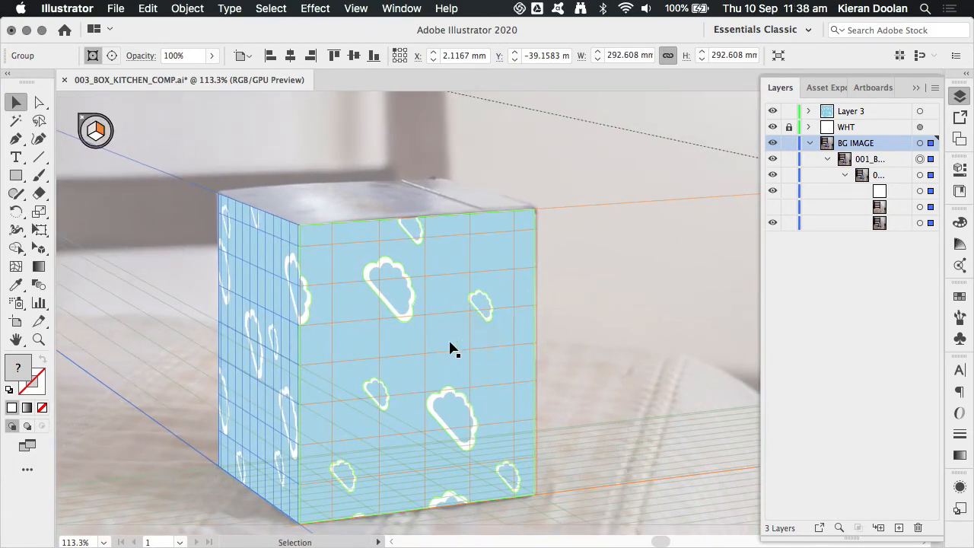
pyautogui.click(450, 349)
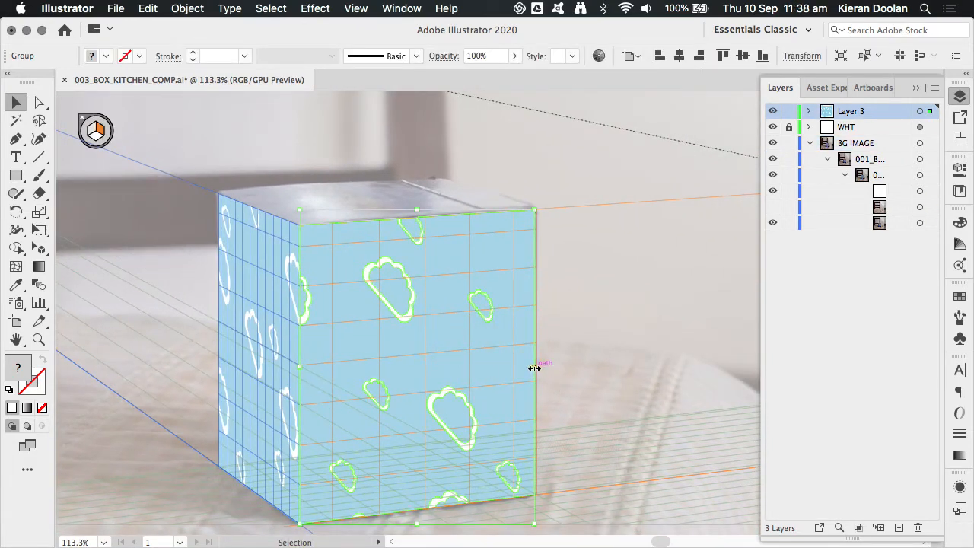
pyautogui.moveTo(534, 369); pyautogui.dragTo(539, 370)
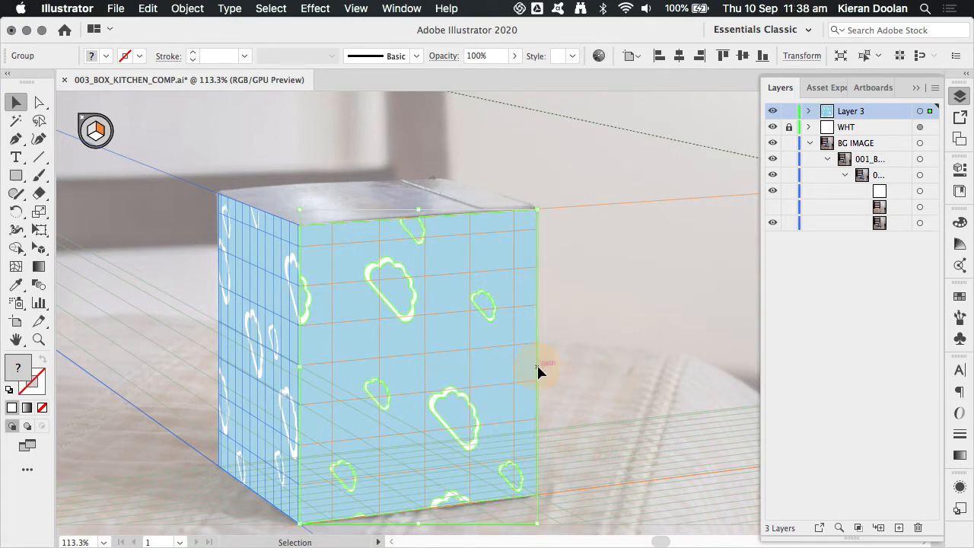
pyautogui.click(174, 238)
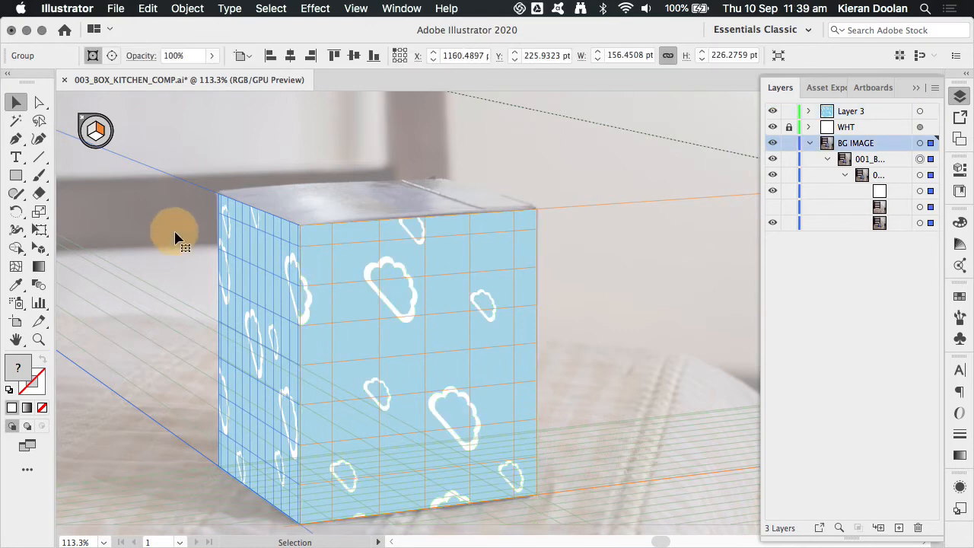
pyautogui.press('super+shift+i')
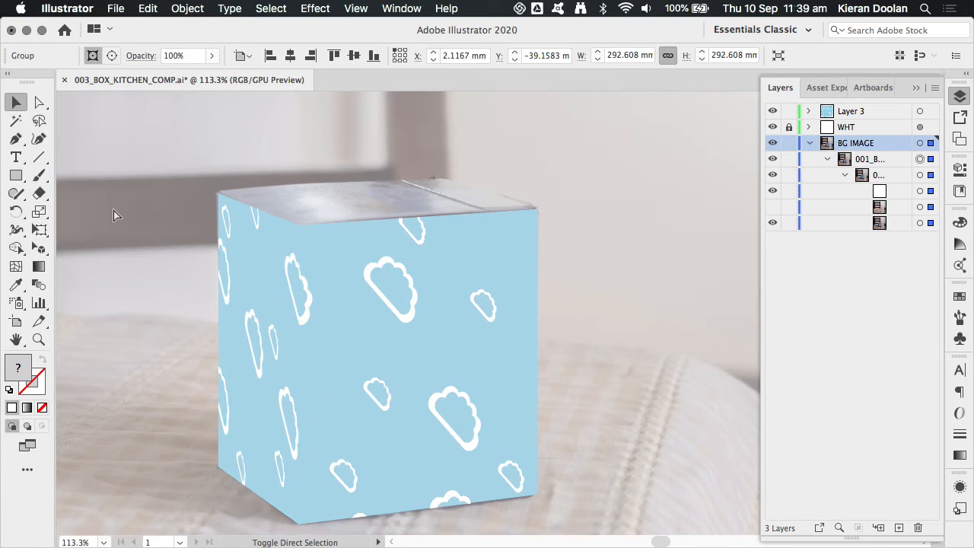
pyautogui.press('super+shift+i')
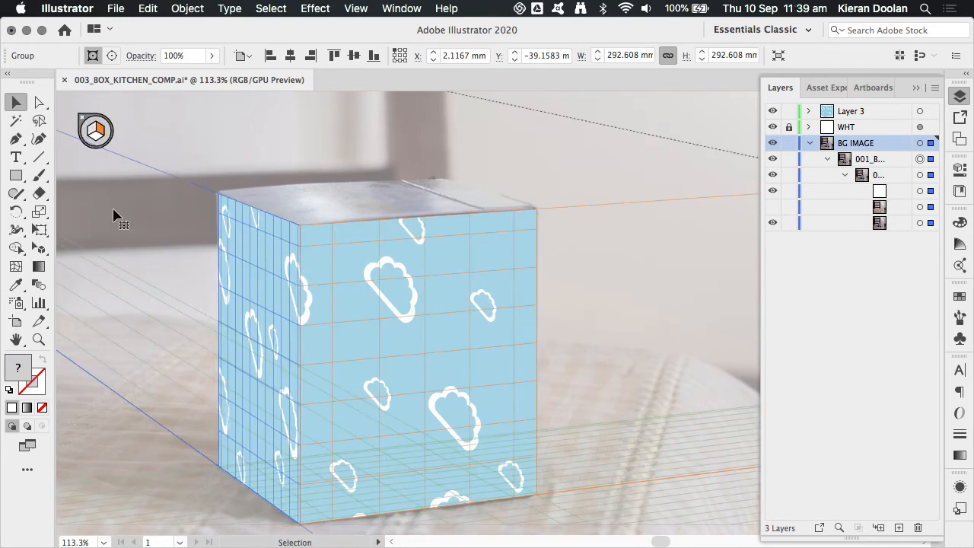
# - Place BOX TOP 1 DIVIDED.svg from the BOX_PARTS folder over the upper part of the box
pyautogui.press('space')
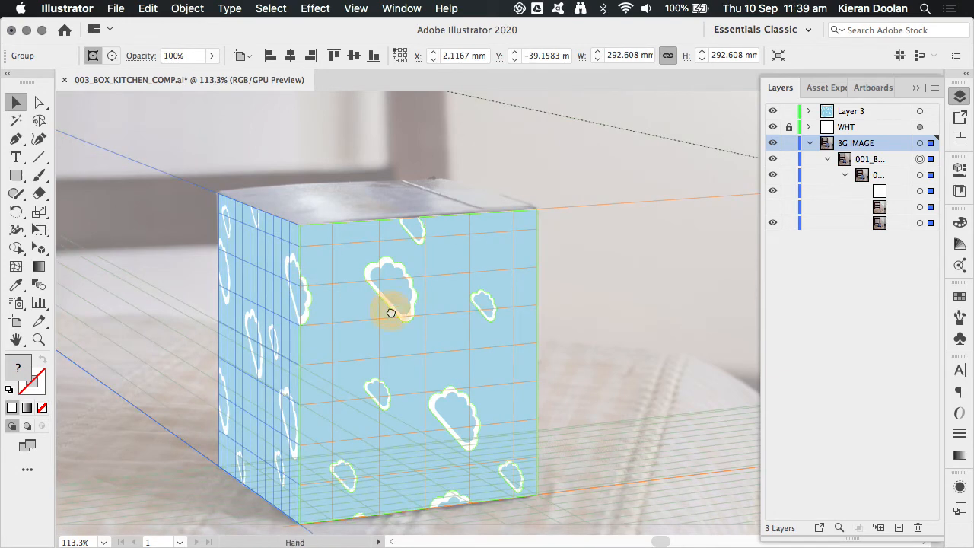
pyautogui.moveTo(391, 312); pyautogui.dragTo(450, 307)
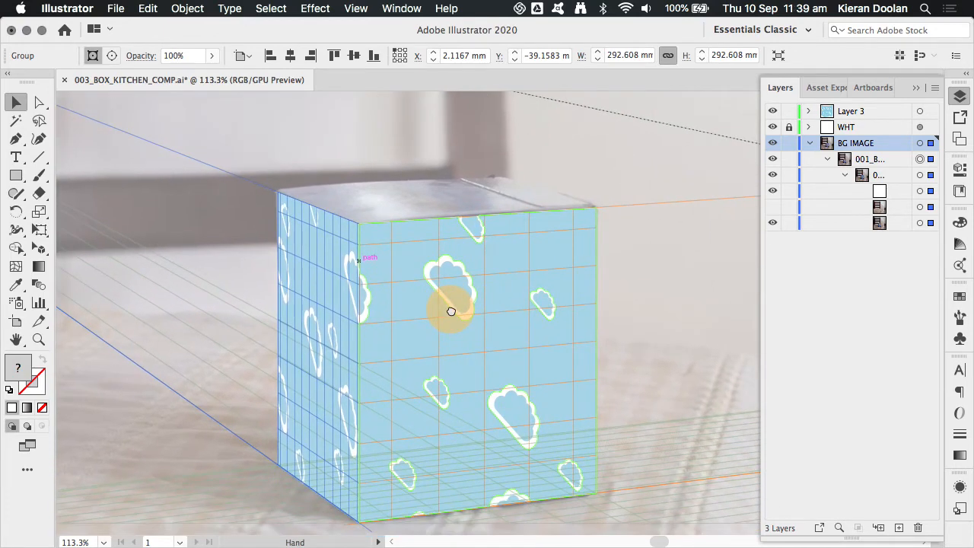
pyautogui.click(121, 11)
pyautogui.click(138, 236)
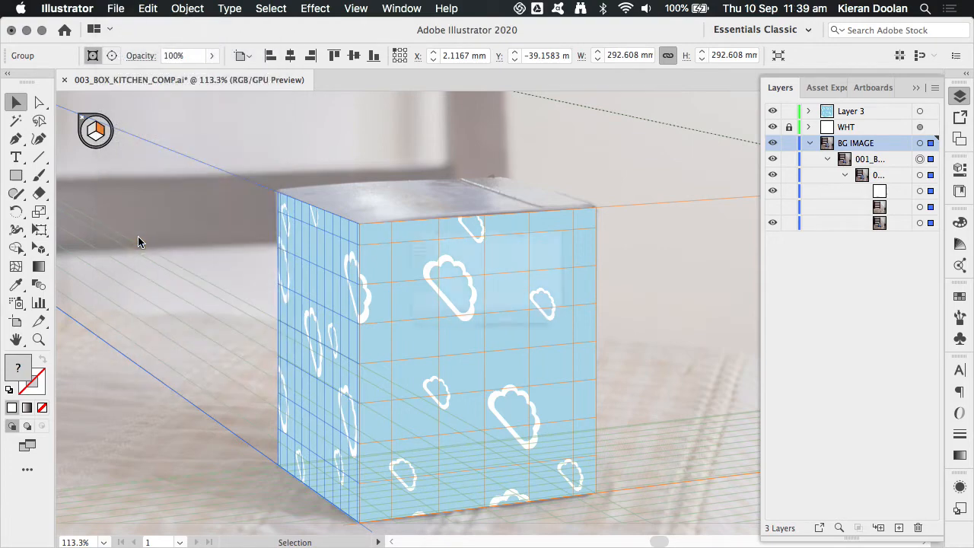
pyautogui.click(261, 61)
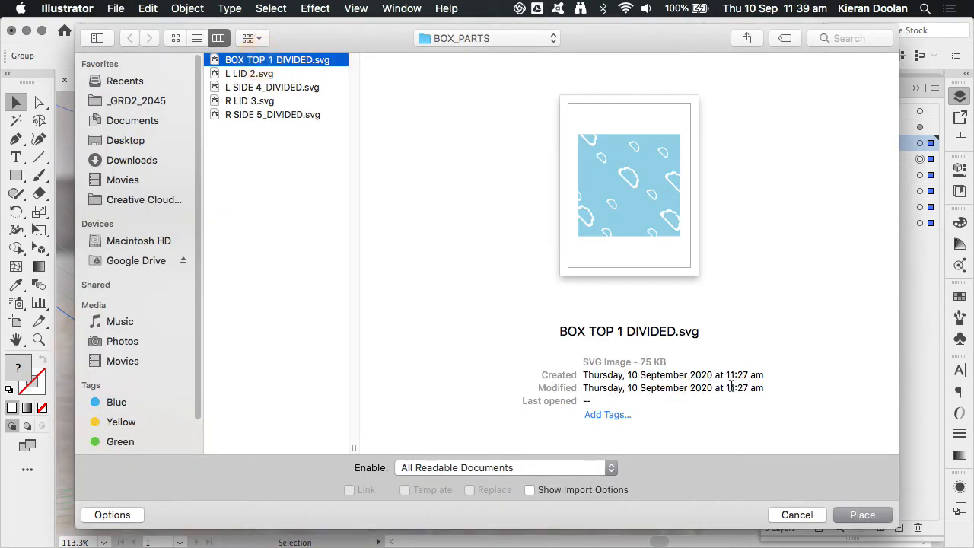
pyautogui.click(845, 518)
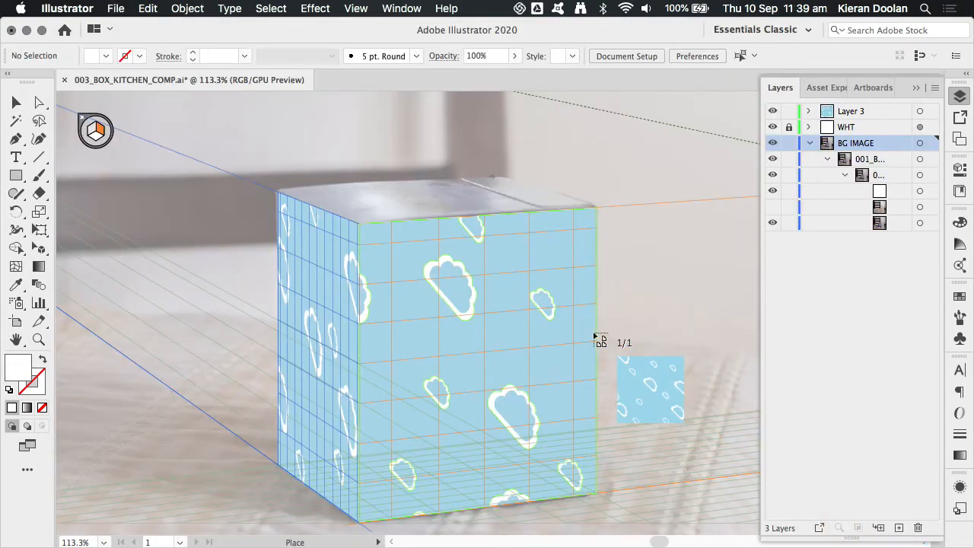
pyautogui.click(358, 134)
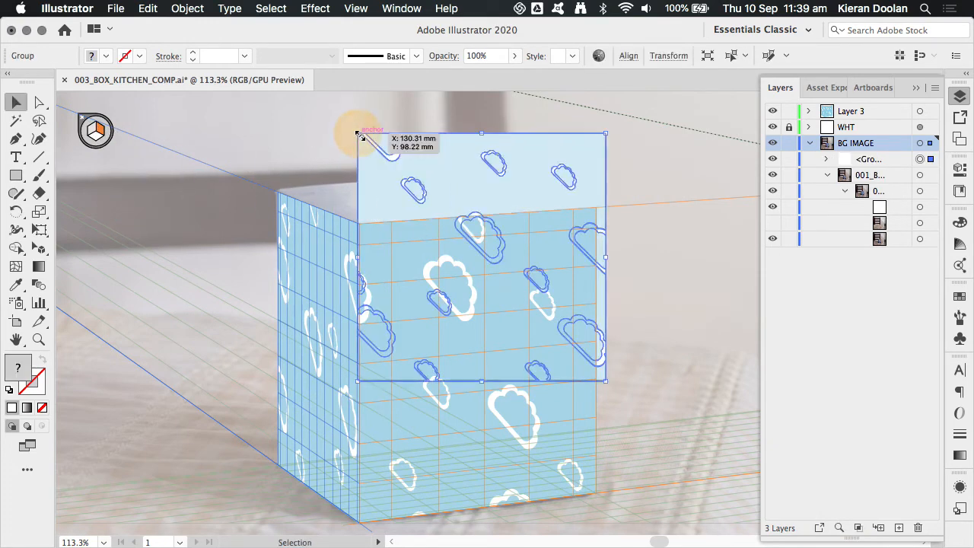
# - Attach the placed top artwork to the horizontal grid plane with the Perspective Selection tool and scale it to cover the box's top face
pyautogui.click(95, 137)
pyautogui.click(96, 135)
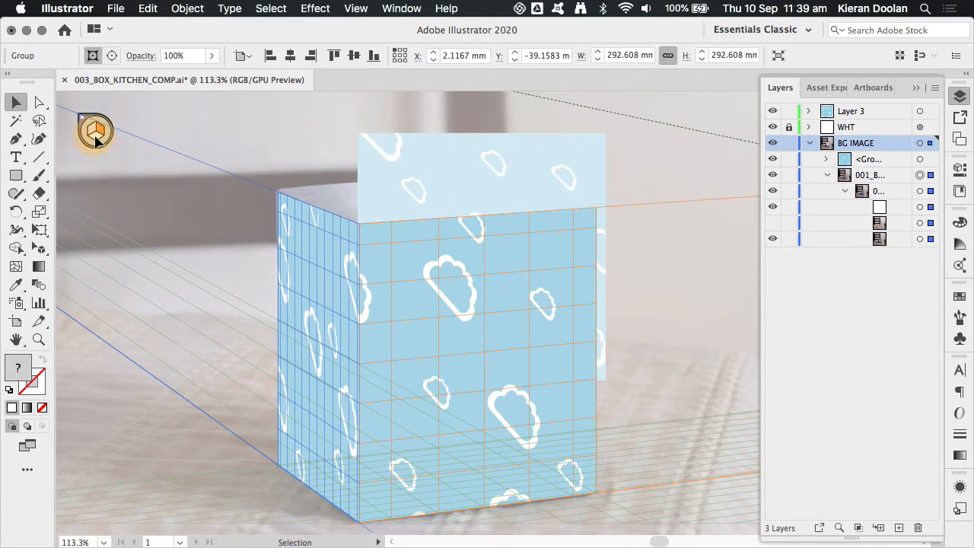
pyautogui.moveTo(39, 249); pyautogui.dragTo(82, 264)
pyautogui.click(96, 137)
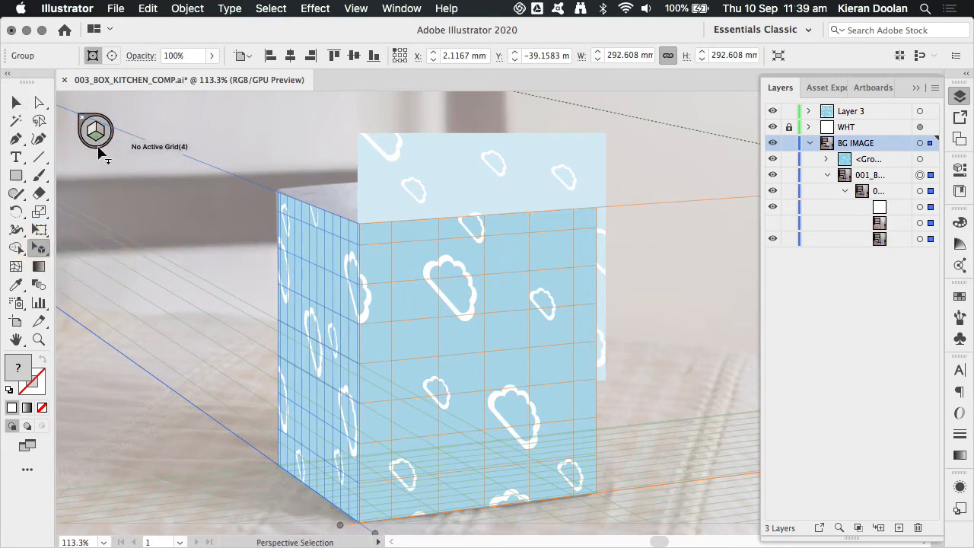
pyautogui.moveTo(494, 169); pyautogui.dragTo(366, 197)
pyautogui.moveTo(457, 195); pyautogui.dragTo(595, 214)
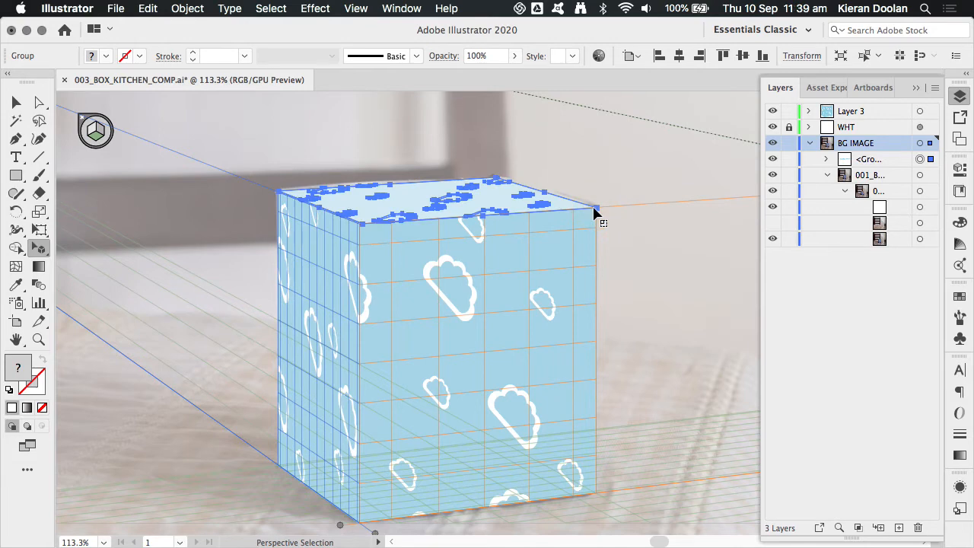
pyautogui.moveTo(488, 192); pyautogui.dragTo(413, 199)
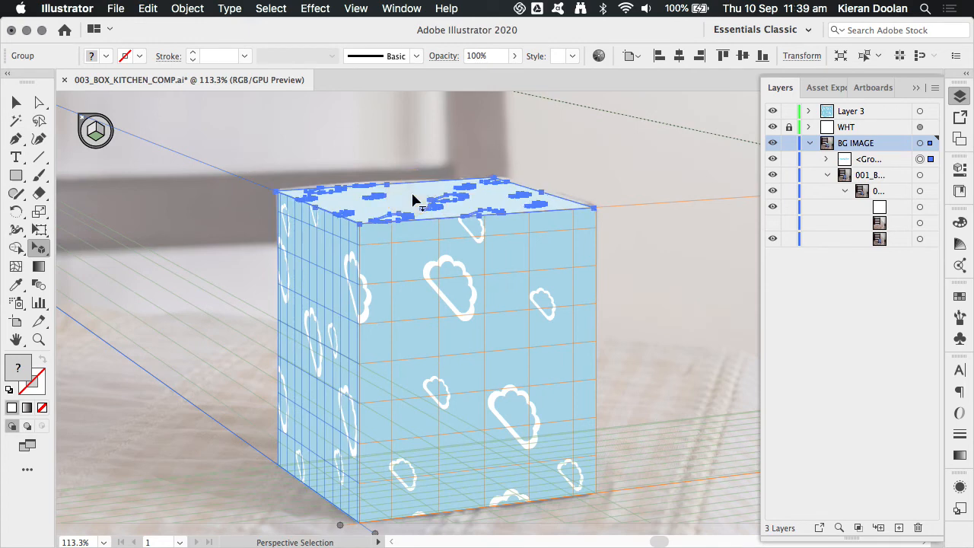
# - Hide the perspective grid, fine-tune the top artwork's position against the box's upper edges, and deselect it
pyautogui.press('super+shift+i')
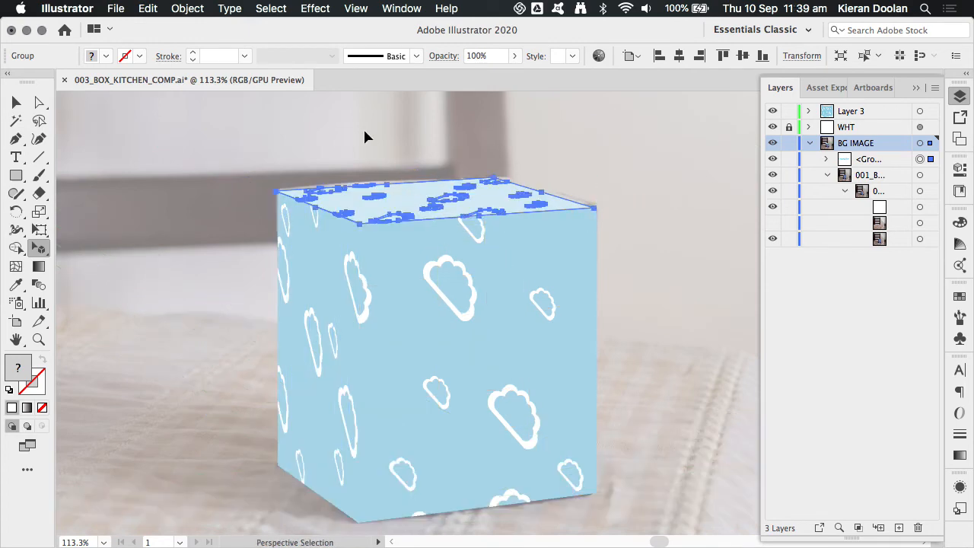
pyautogui.click(365, 131)
pyautogui.click(419, 200)
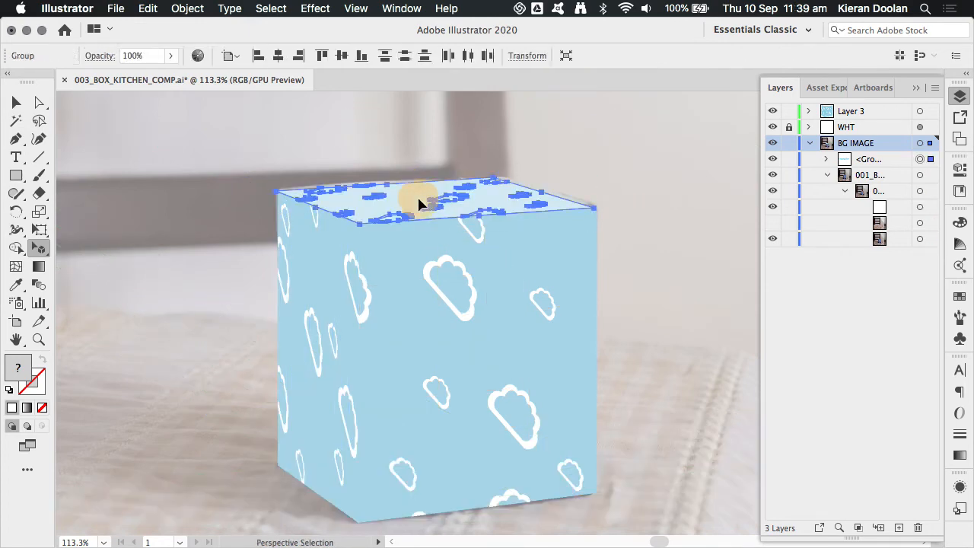
pyautogui.moveTo(418, 200)
pyautogui.mouseDown()
pyautogui.moveTo(387, 191)
pyautogui.moveTo(394, 184)
pyautogui.mouseUp()
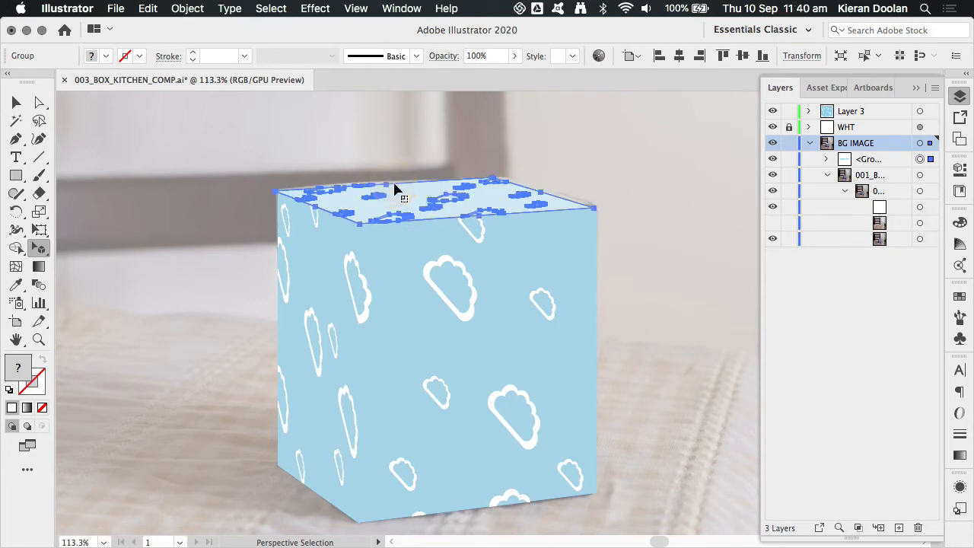
pyautogui.click(390, 141)
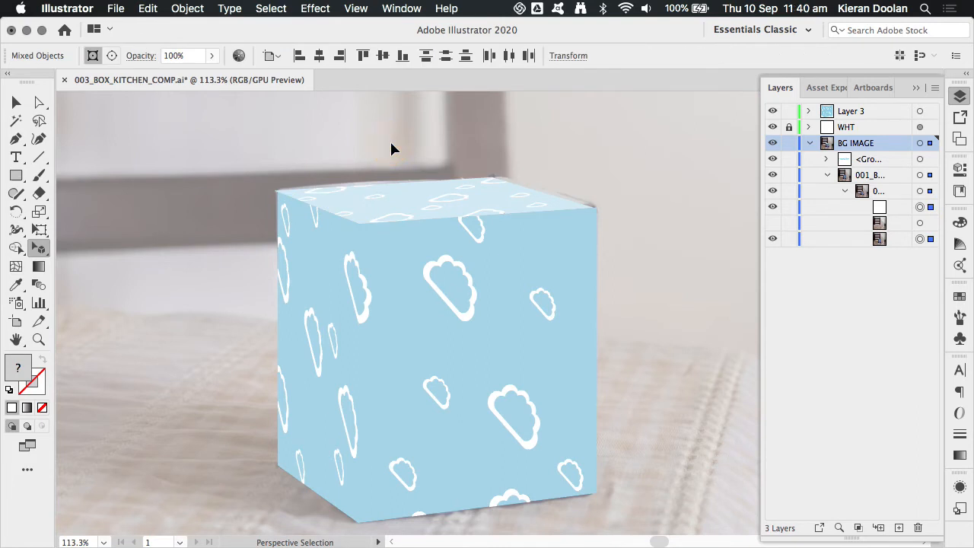
pyautogui.click(399, 187)
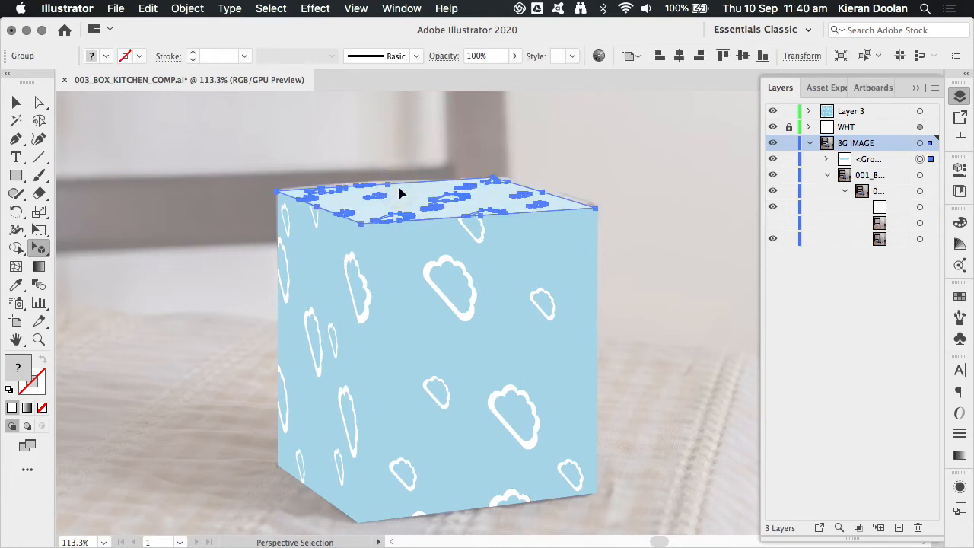
pyautogui.click(399, 161)
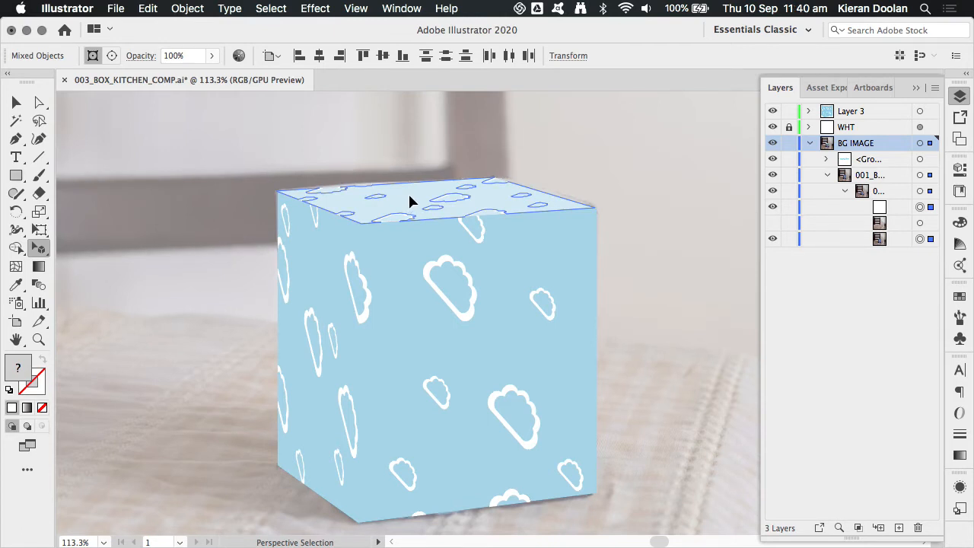
# - Move the box-top artwork group from the BG IMAGE layer into Layer 3 and deselect it
pyautogui.press('v')
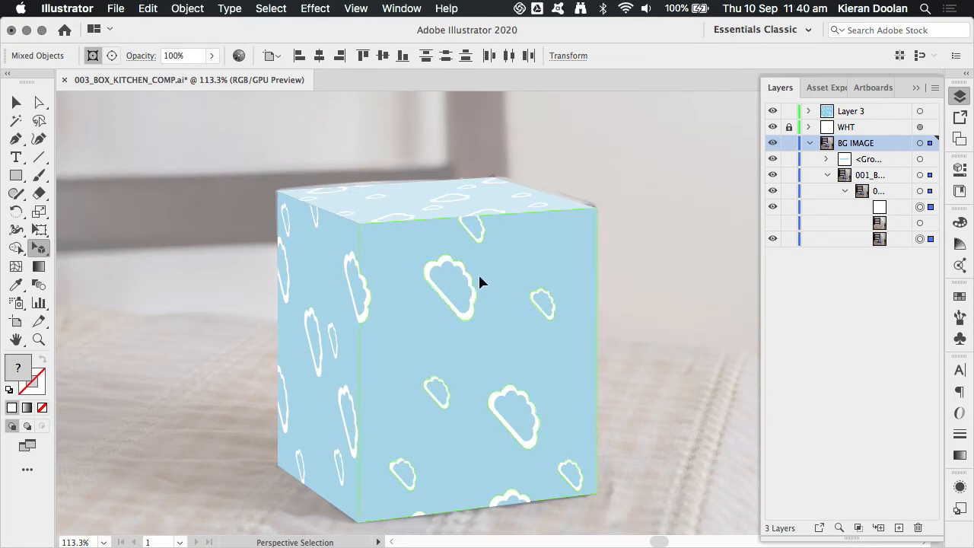
pyautogui.scroll(-5, 478, 279)
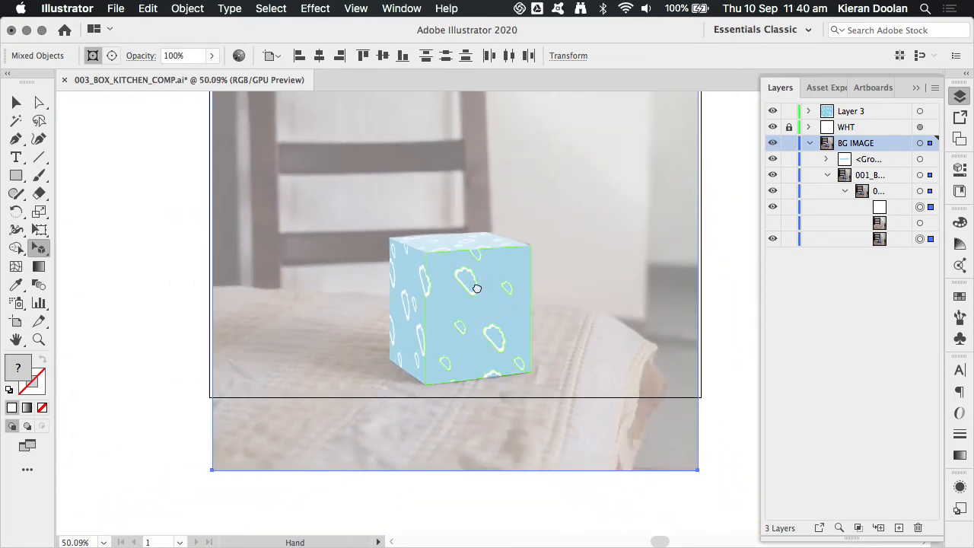
pyautogui.moveTo(470, 283); pyautogui.dragTo(428, 302)
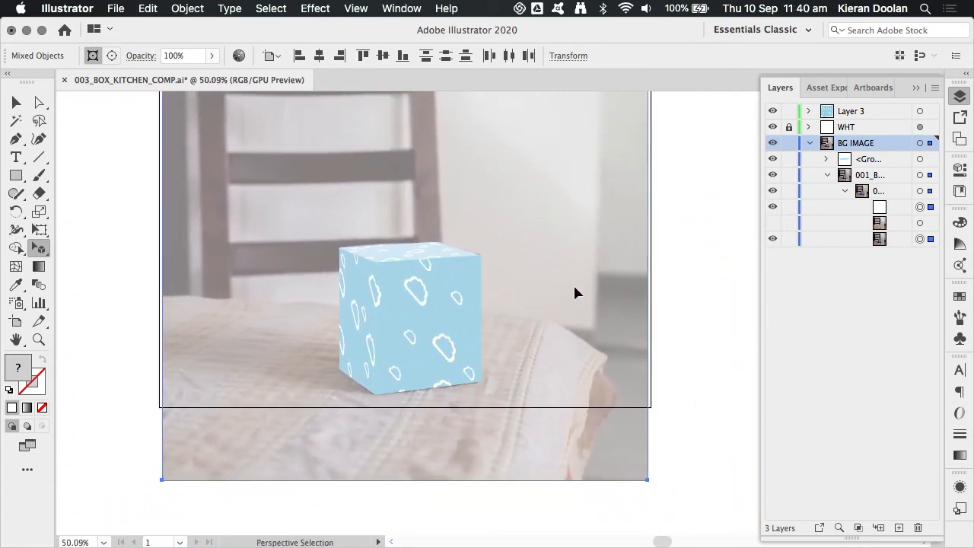
pyautogui.click(808, 111)
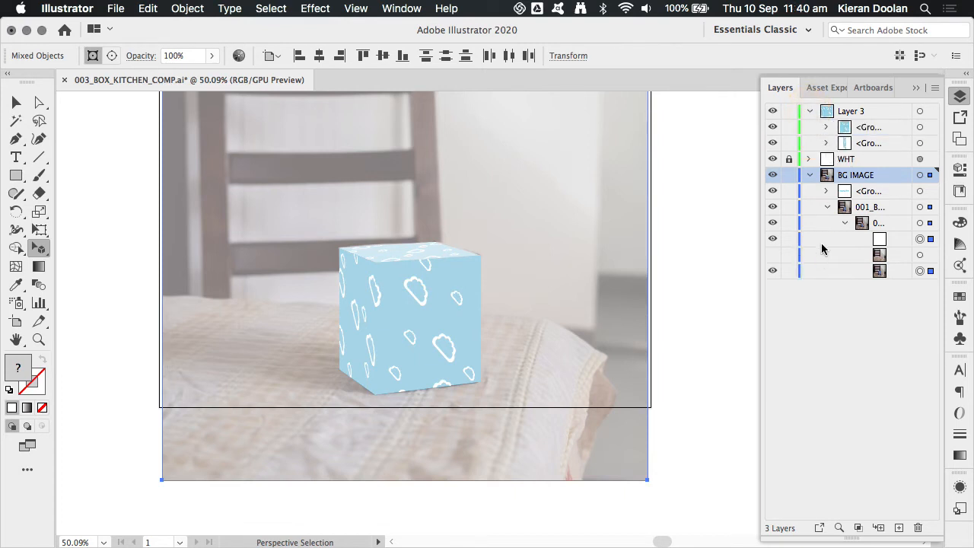
pyautogui.click(828, 191)
pyautogui.click(895, 195)
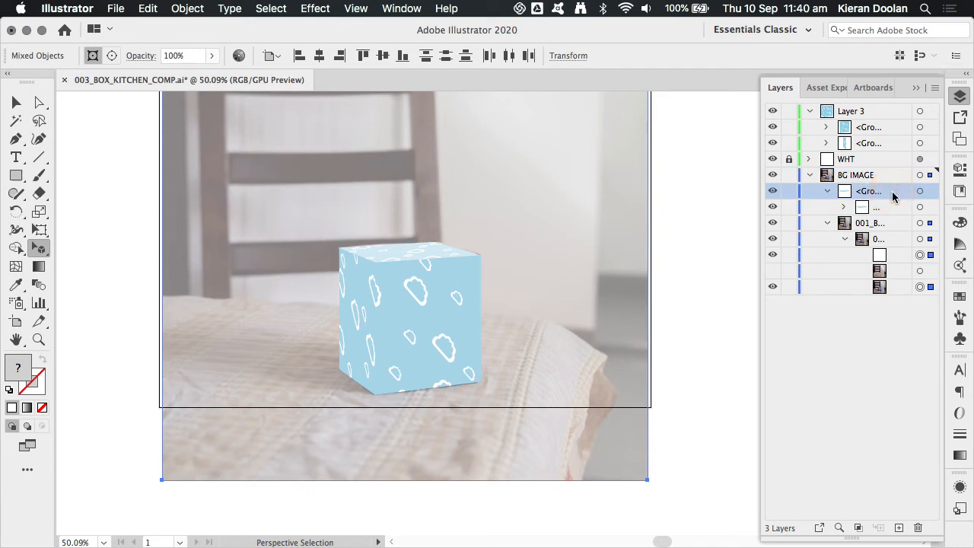
pyautogui.click(414, 247)
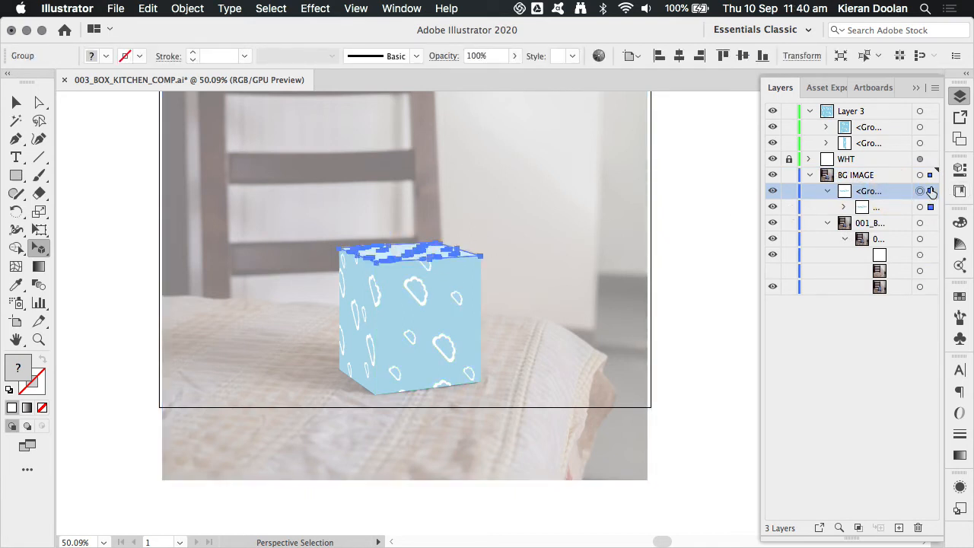
pyautogui.moveTo(930, 191); pyautogui.dragTo(893, 114)
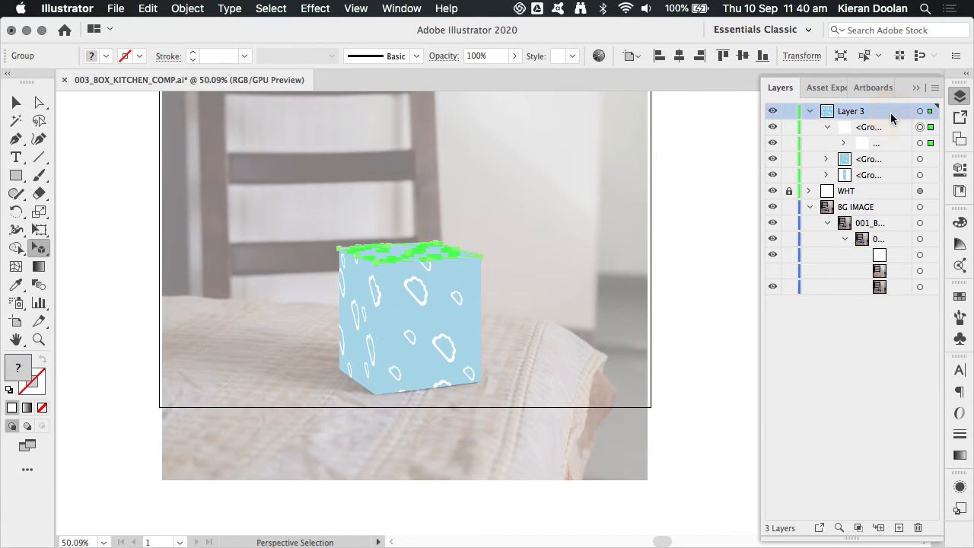
pyautogui.click(699, 136)
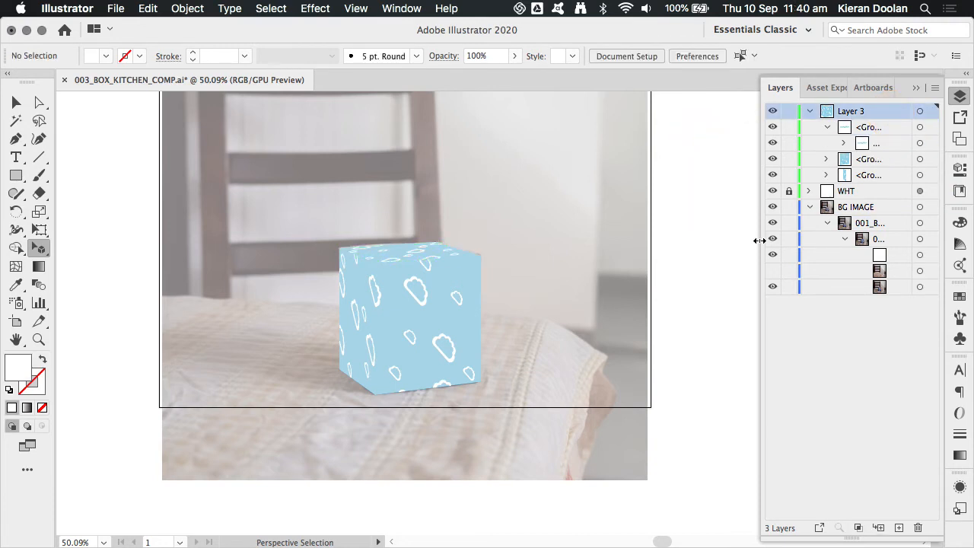
pyautogui.keyDown('alt'); pyautogui.scroll(-3, 505, 307); pyautogui.keyUp('alt')
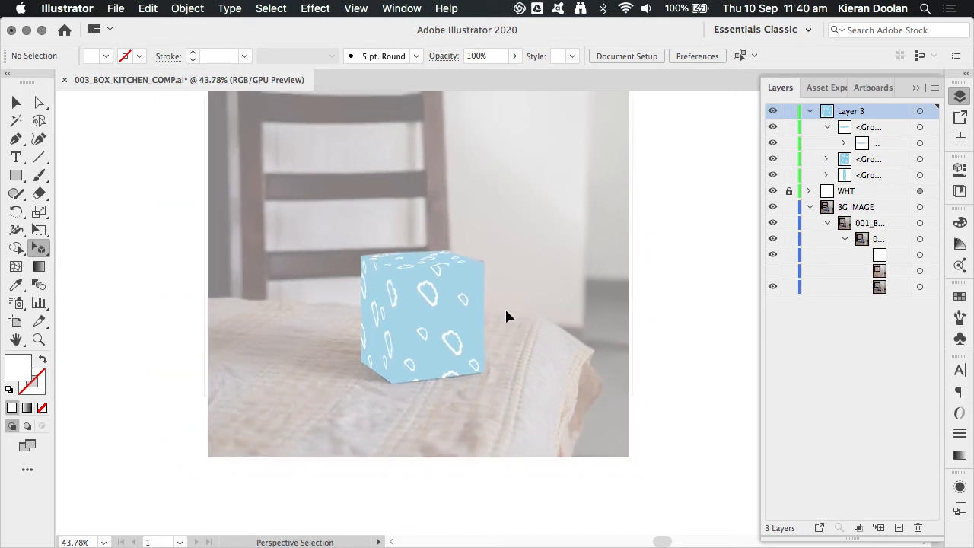
pyautogui.moveTo(546, 267); pyautogui.dragTo(491, 320)
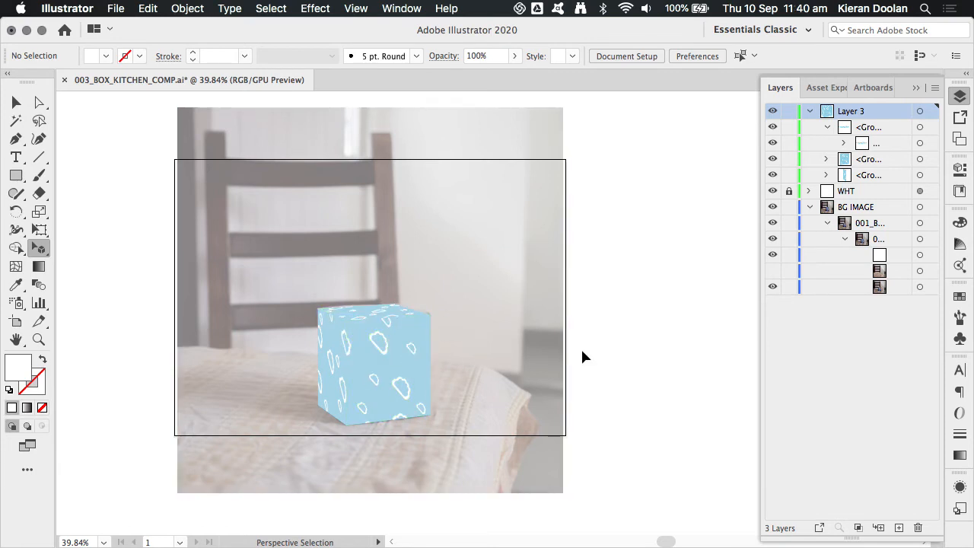
# - Collapse the top artwork group, show the hidden kitchen image in the BG IMAGE layer, and hide the WHT layer
pyautogui.click(828, 127)
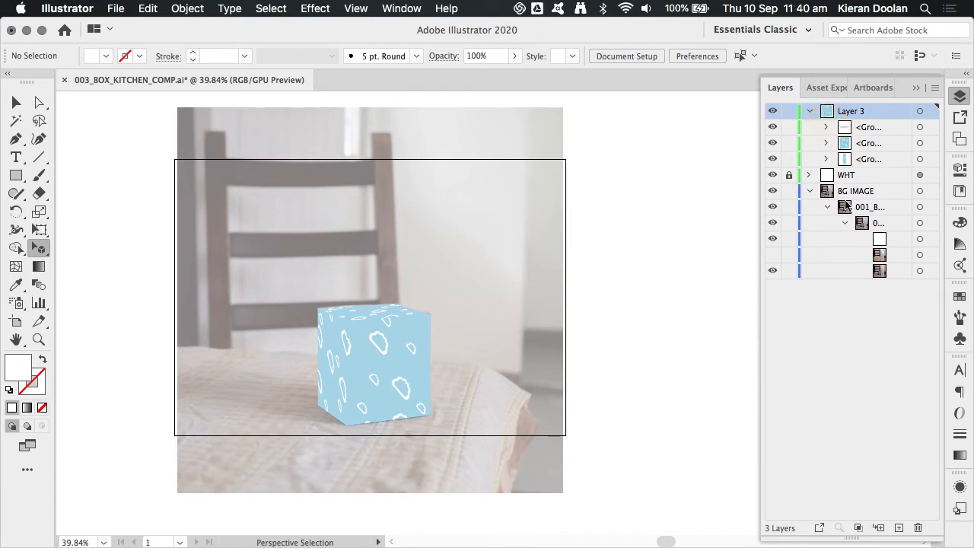
pyautogui.click(773, 176)
pyautogui.click(773, 175)
pyautogui.click(773, 254)
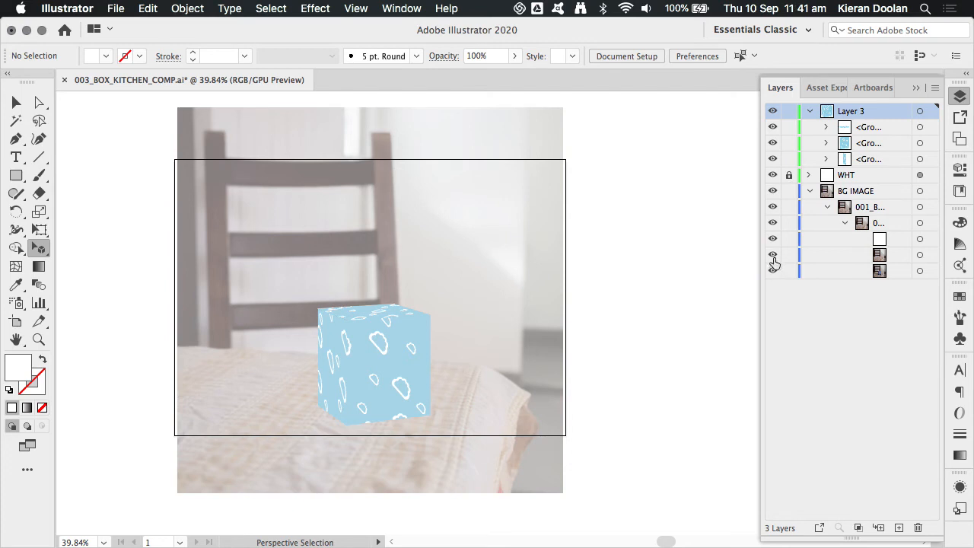
pyautogui.click(772, 175)
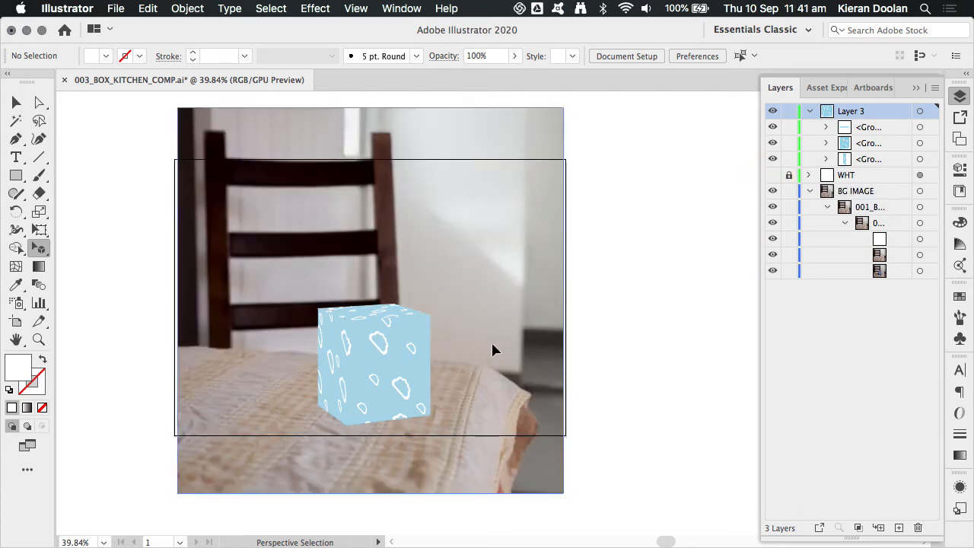
# - Nudge the top artwork slightly to align it with the upper edges of the box's left and right panels
pyautogui.scroll(5, 359, 343)
pyautogui.scroll(2, 362, 352)
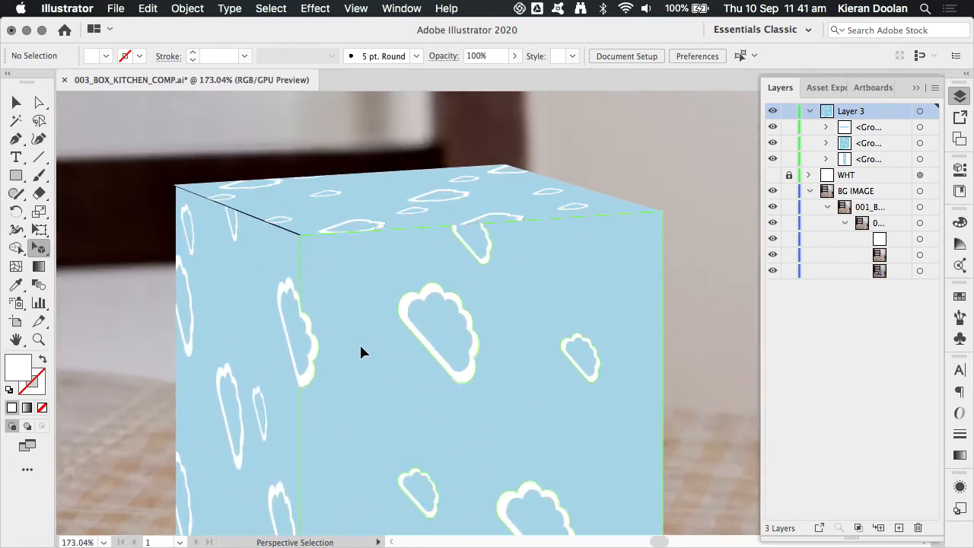
pyautogui.click(436, 196)
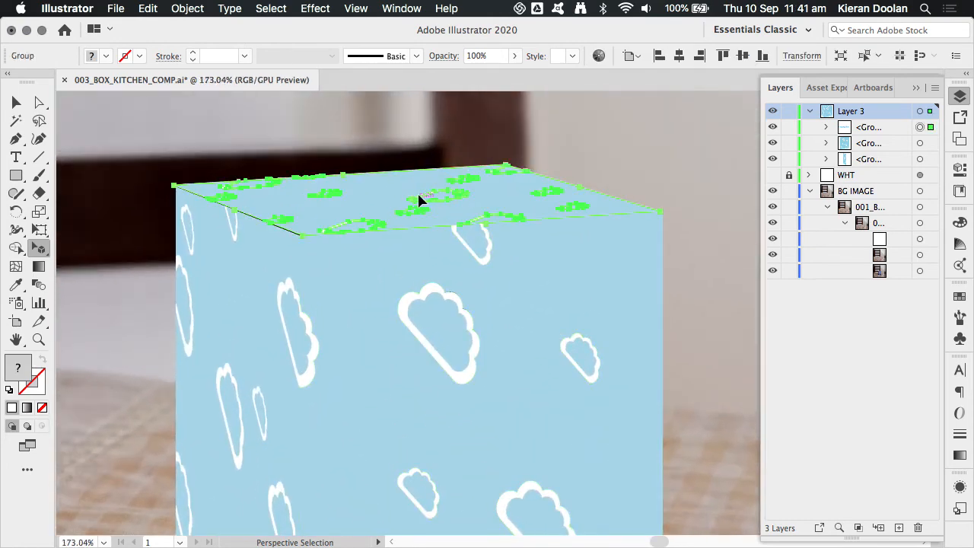
pyautogui.moveTo(418, 195); pyautogui.dragTo(417, 200)
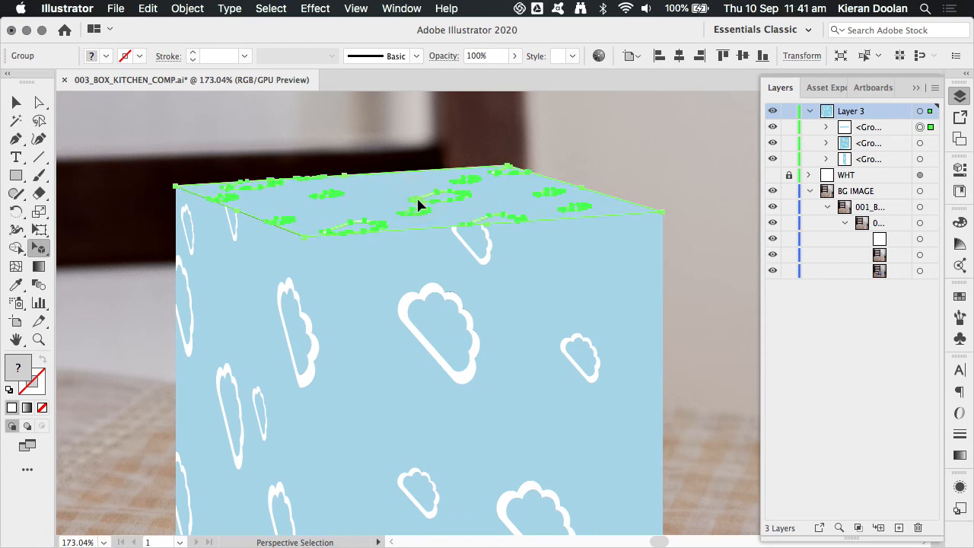
pyautogui.click(693, 245)
pyautogui.click(516, 204)
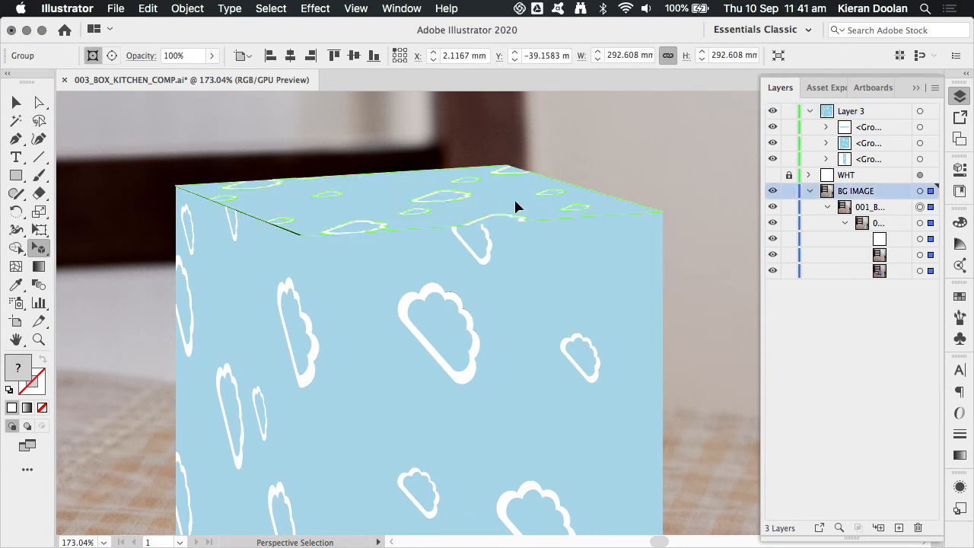
pyautogui.press('Left')
pyautogui.click(698, 268)
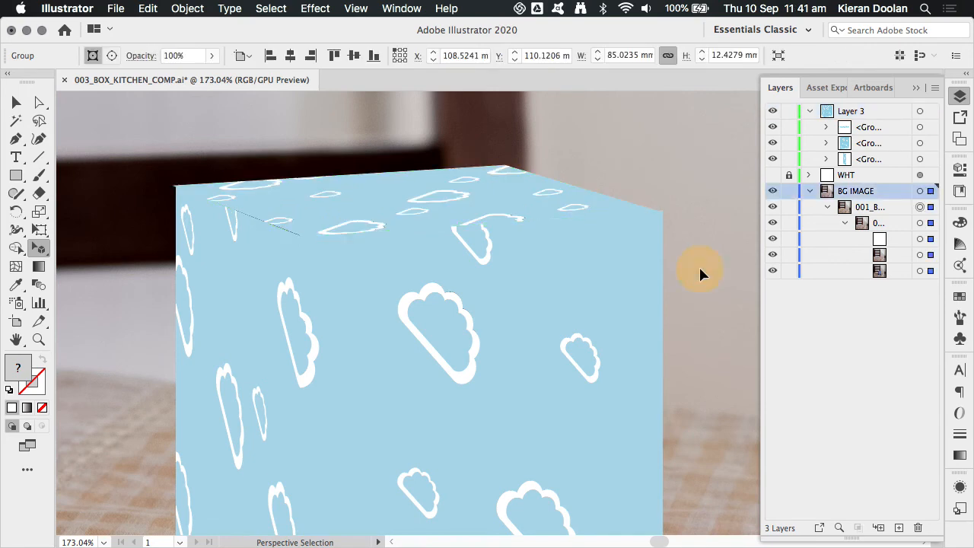
# - Adjust the rear and right edges of the top artwork in perspective to close the gaps along the box's seams
pyautogui.click(429, 198)
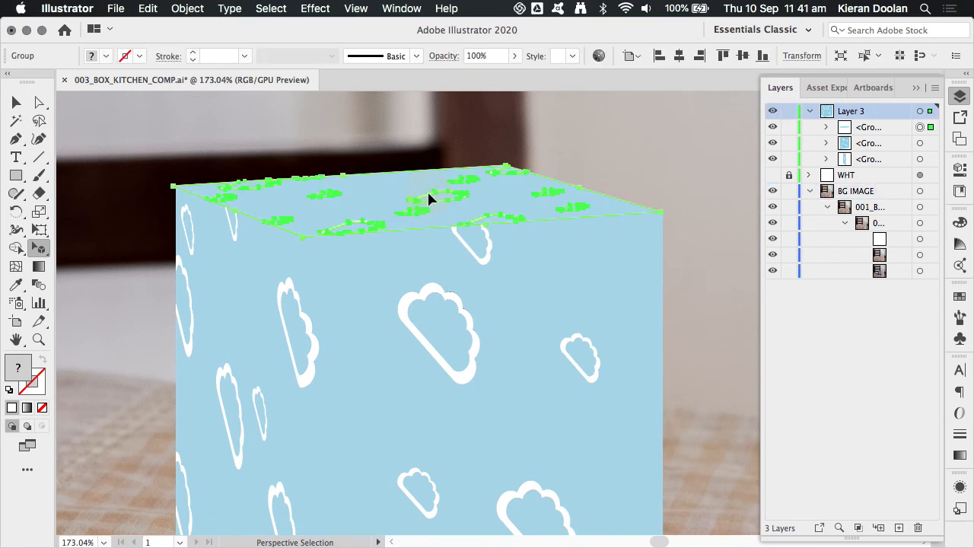
pyautogui.click(685, 261)
pyautogui.click(530, 196)
pyautogui.moveTo(577, 192); pyautogui.dragTo(580, 194)
pyautogui.moveTo(345, 181); pyautogui.dragTo(348, 183)
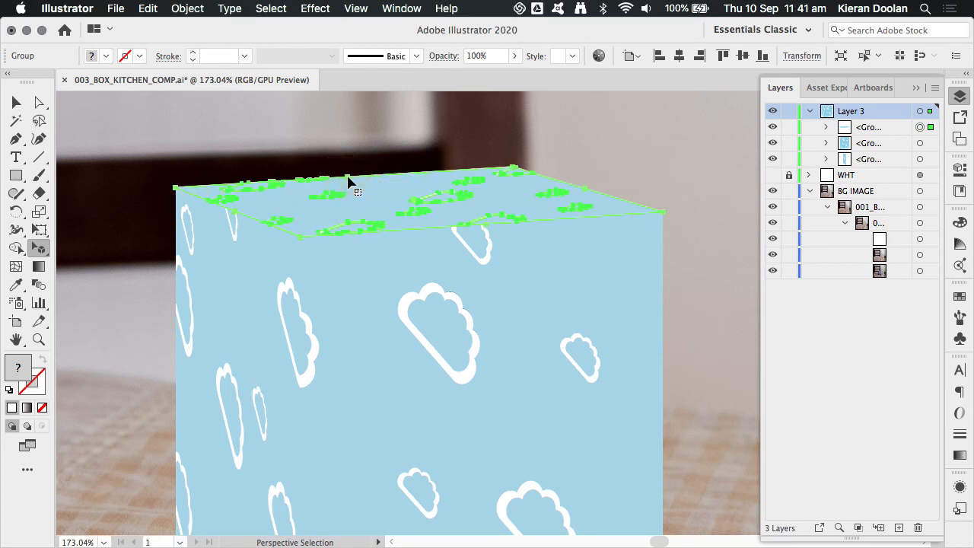
pyautogui.click(613, 165)
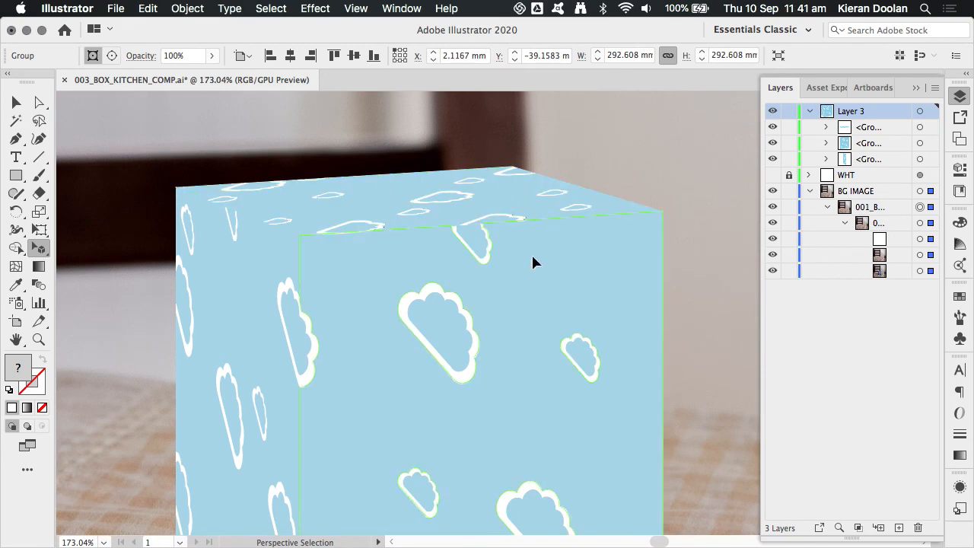
pyautogui.scroll(-3, 467, 339)
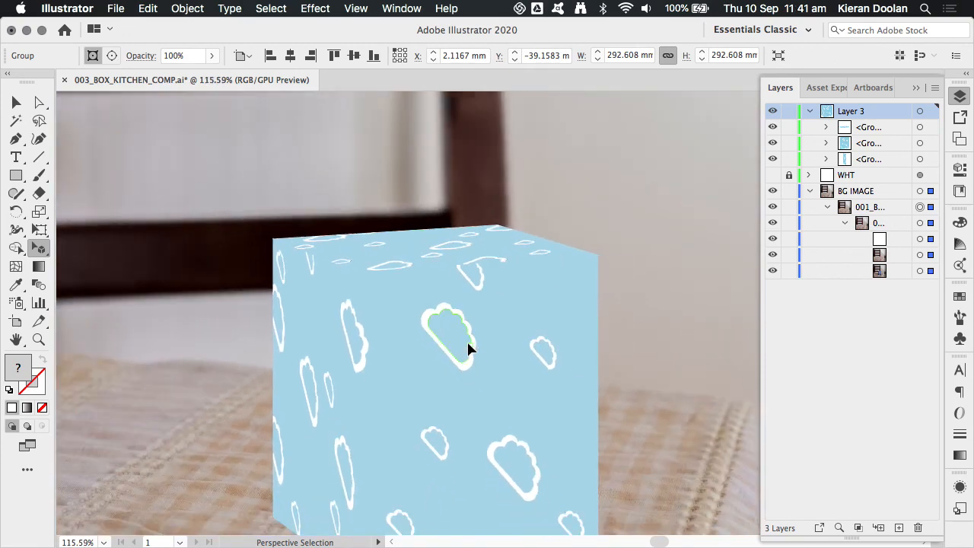